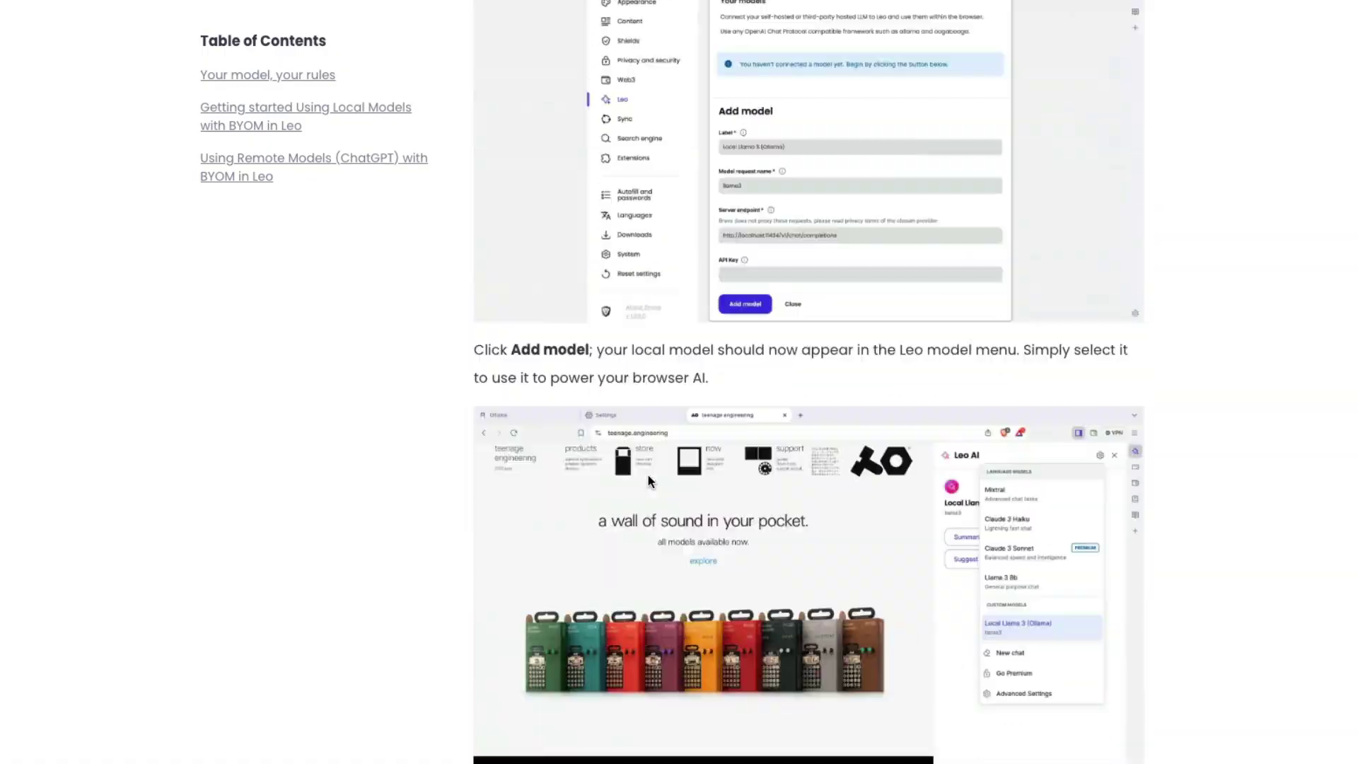
pyautogui.scroll(-15, 647, 473)
# - Skim the BYOM blog post down to the footer and back up to Step 1 on installing Ollama
pyautogui.scroll(20, 647, 473)
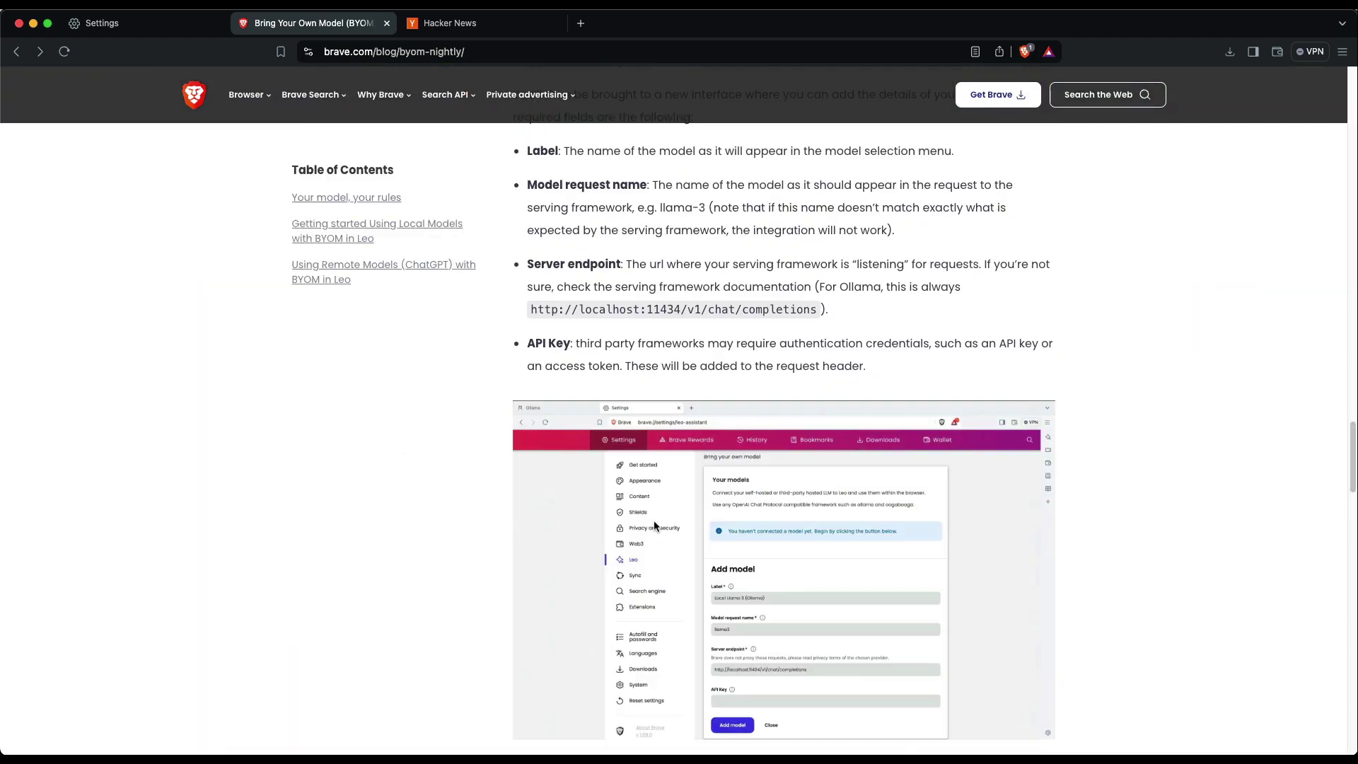
pyautogui.scroll(-2, 658, 519)
pyautogui.scroll(20, 803, 505)
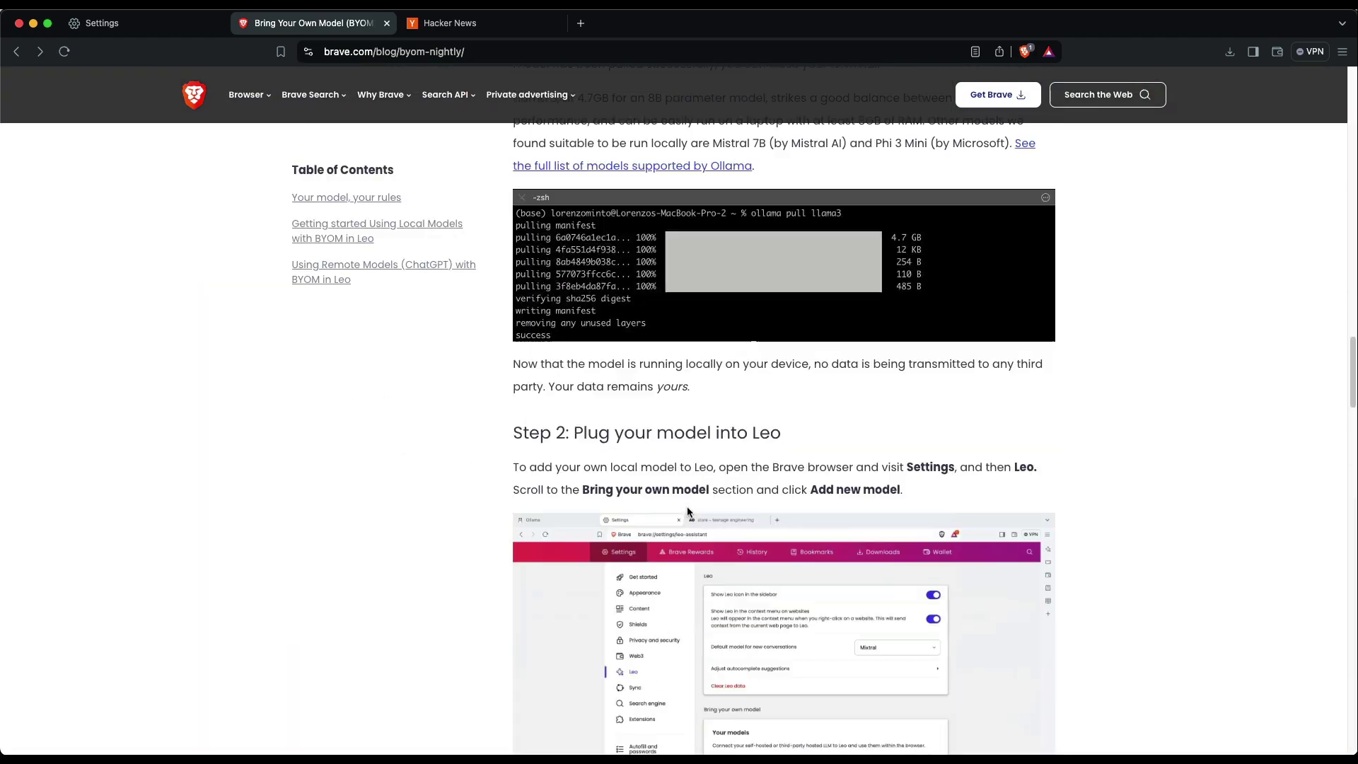
pyautogui.scroll(15, 791, 488)
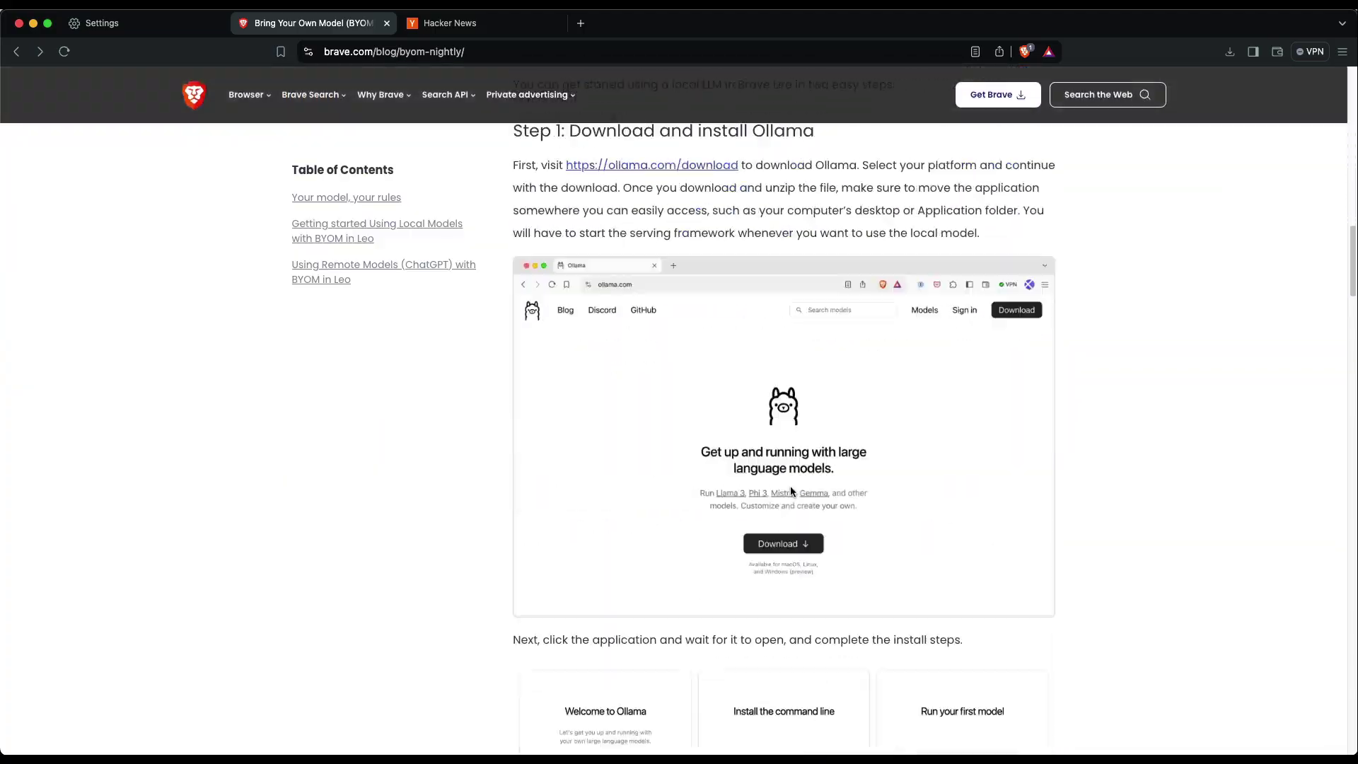
pyautogui.scroll(-2, 791, 486)
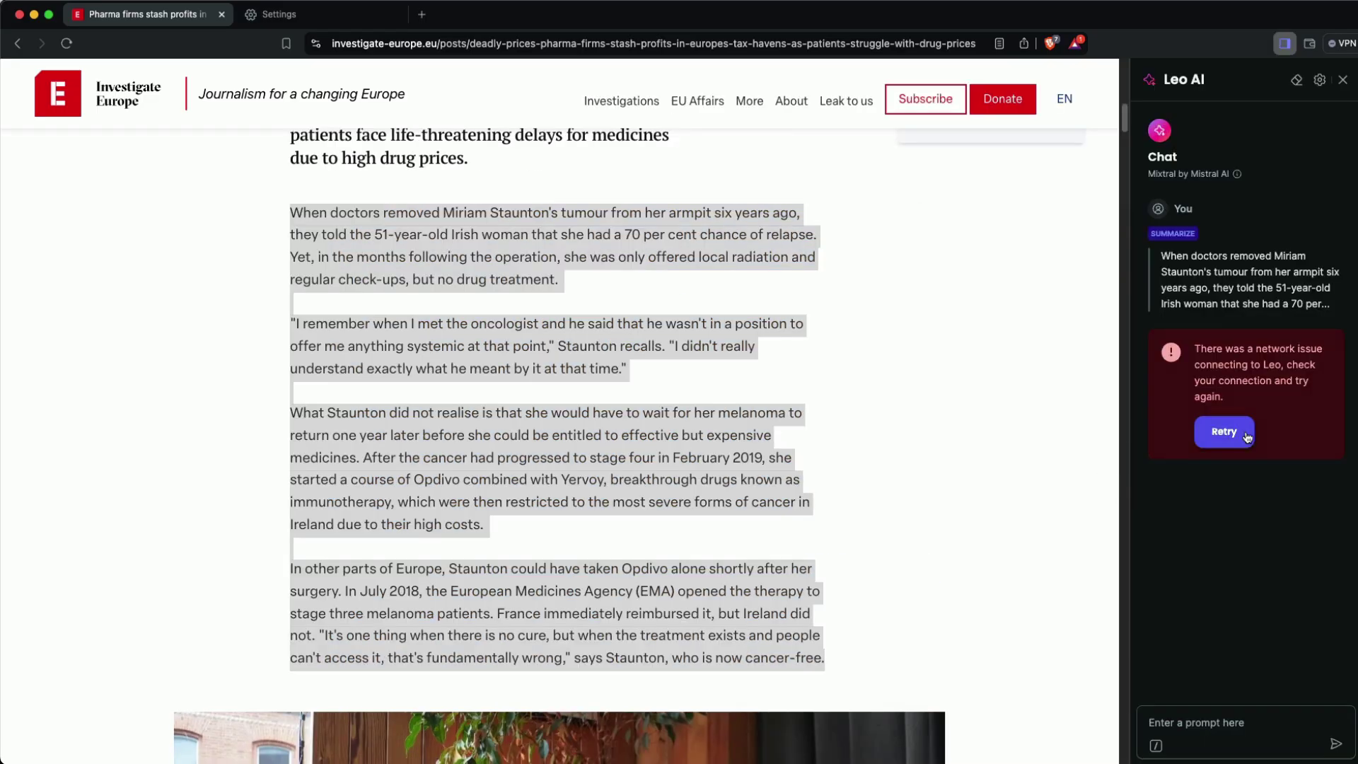
# - Switch Leo to Llama3, go offline, and ask for a tweet and a LinkedIn post
pyautogui.click(1319, 80)
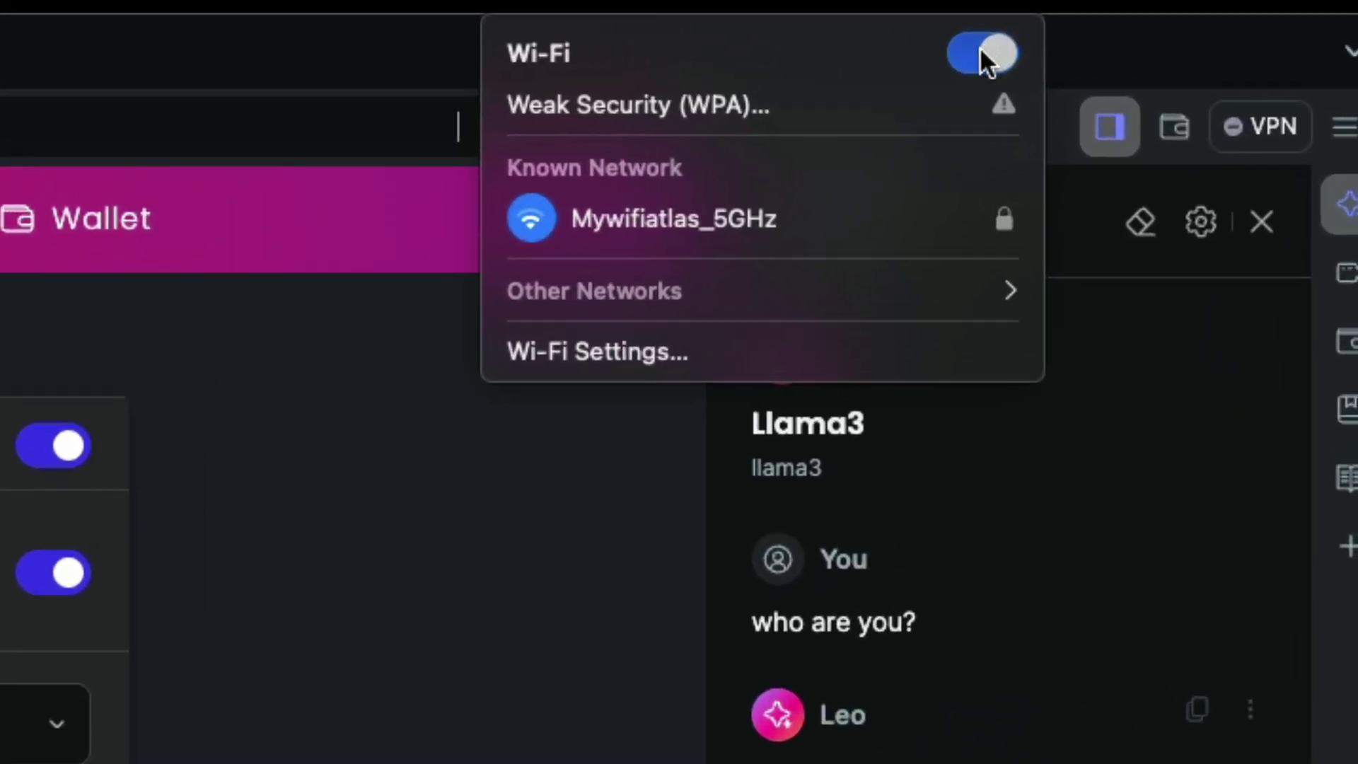
pyautogui.click(971, 48)
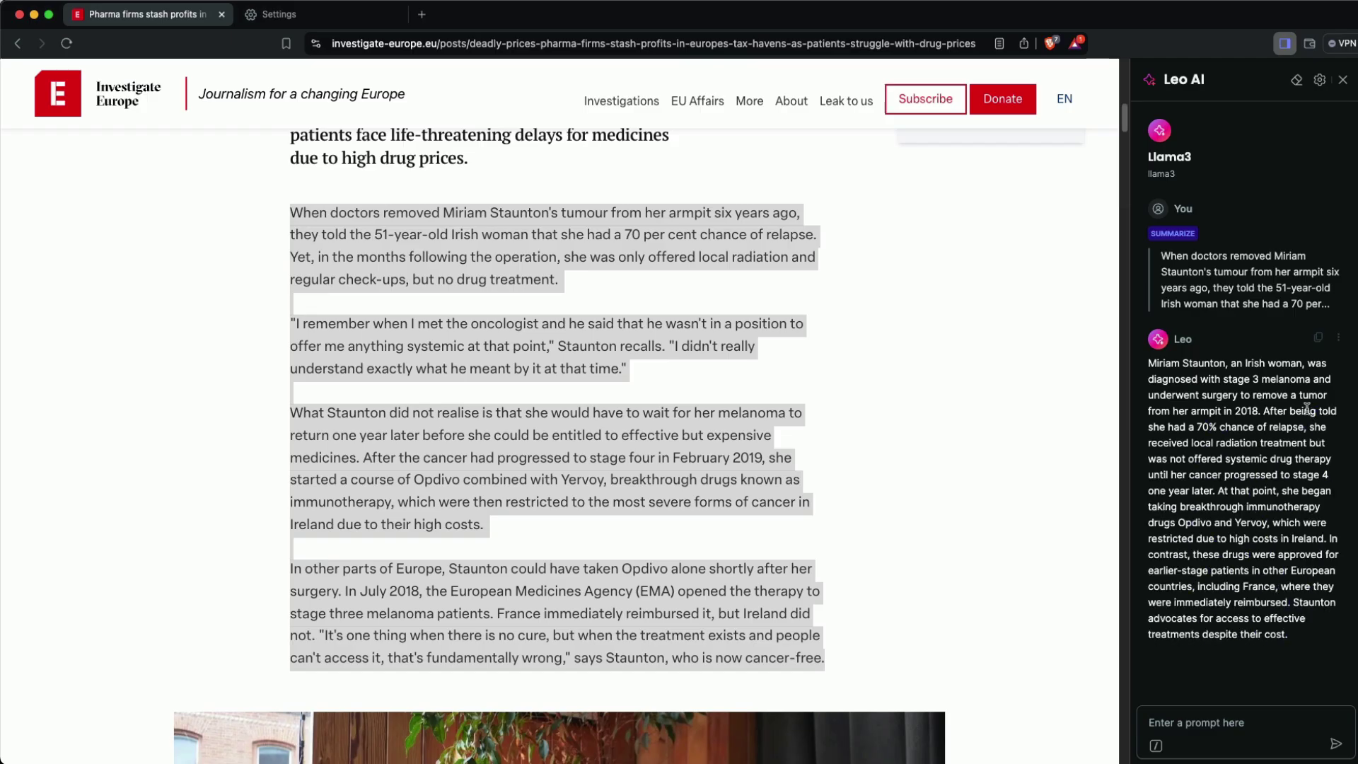
pyautogui.write('give me a tweet based on it')
pyautogui.press('Return')
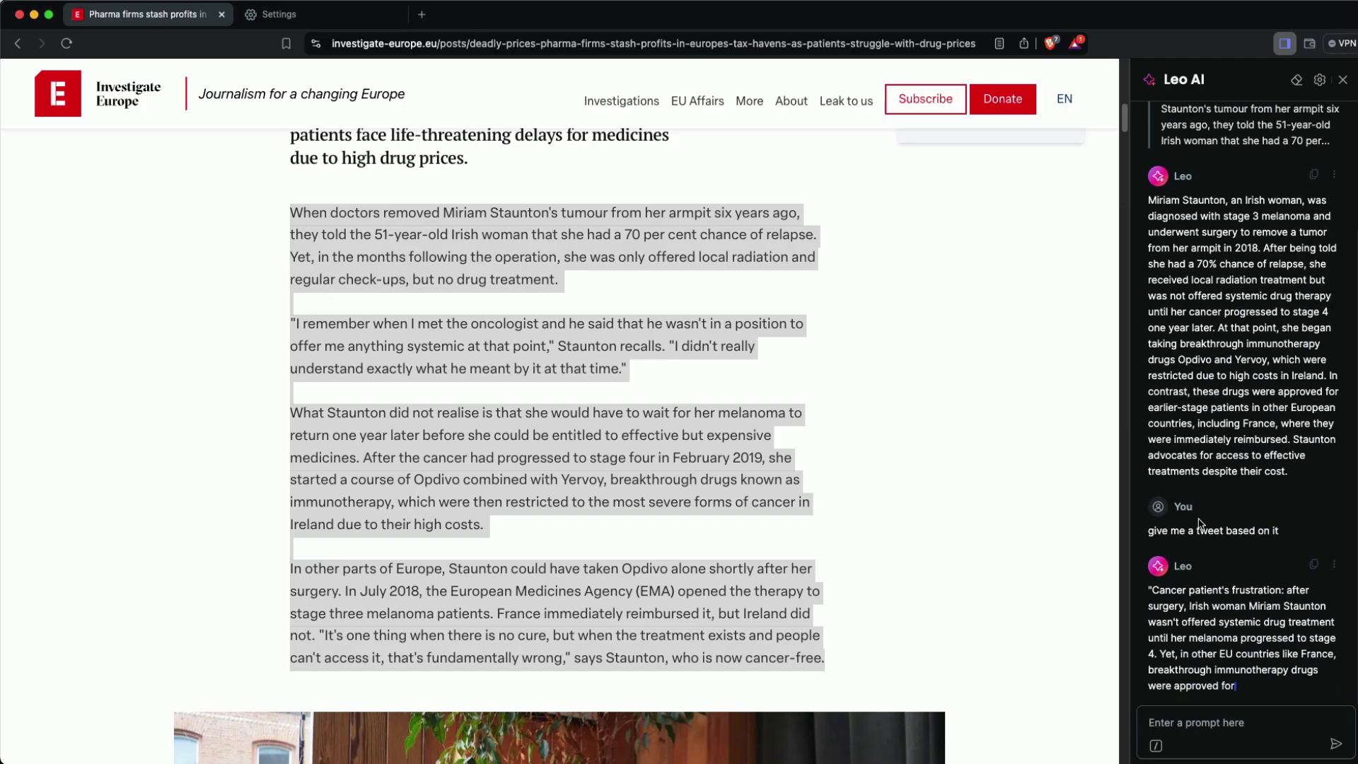
pyautogui.write('give me a linkedin post')
pyautogui.press('Return')
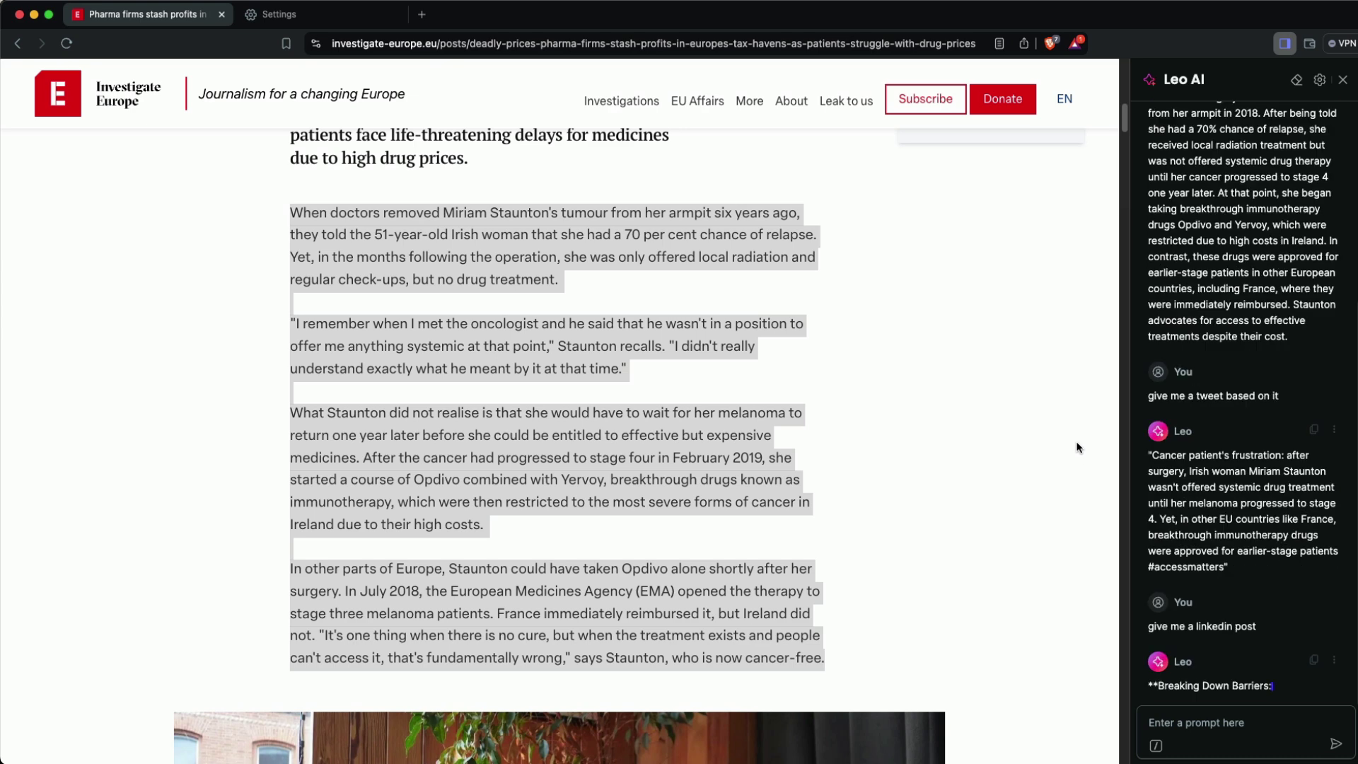
# - Have Leo create a tagline from the selected text via Leo AI tools, then view Settings
pyautogui.rightClick(691, 345)
pyautogui.moveTo(721, 409)
pyautogui.moveTo(1090, 531)
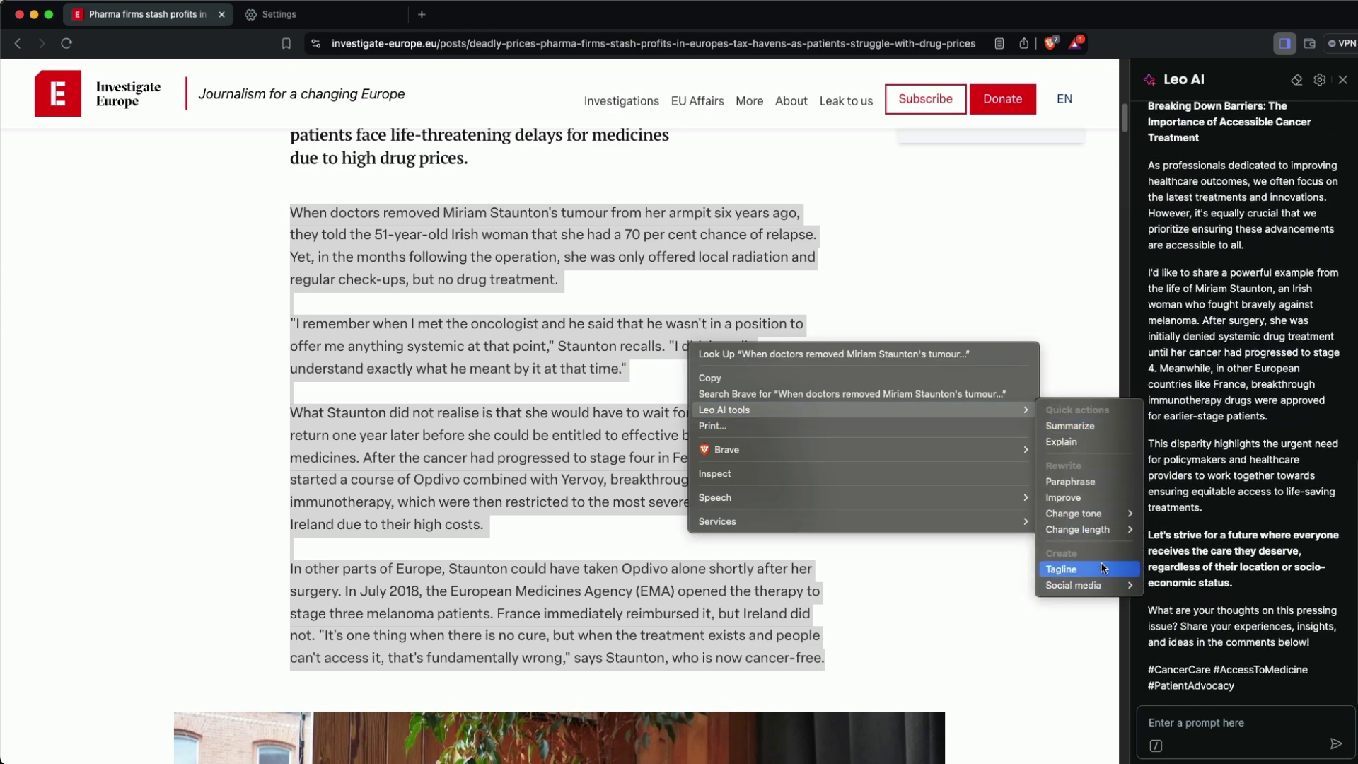
pyautogui.click(1160, 567)
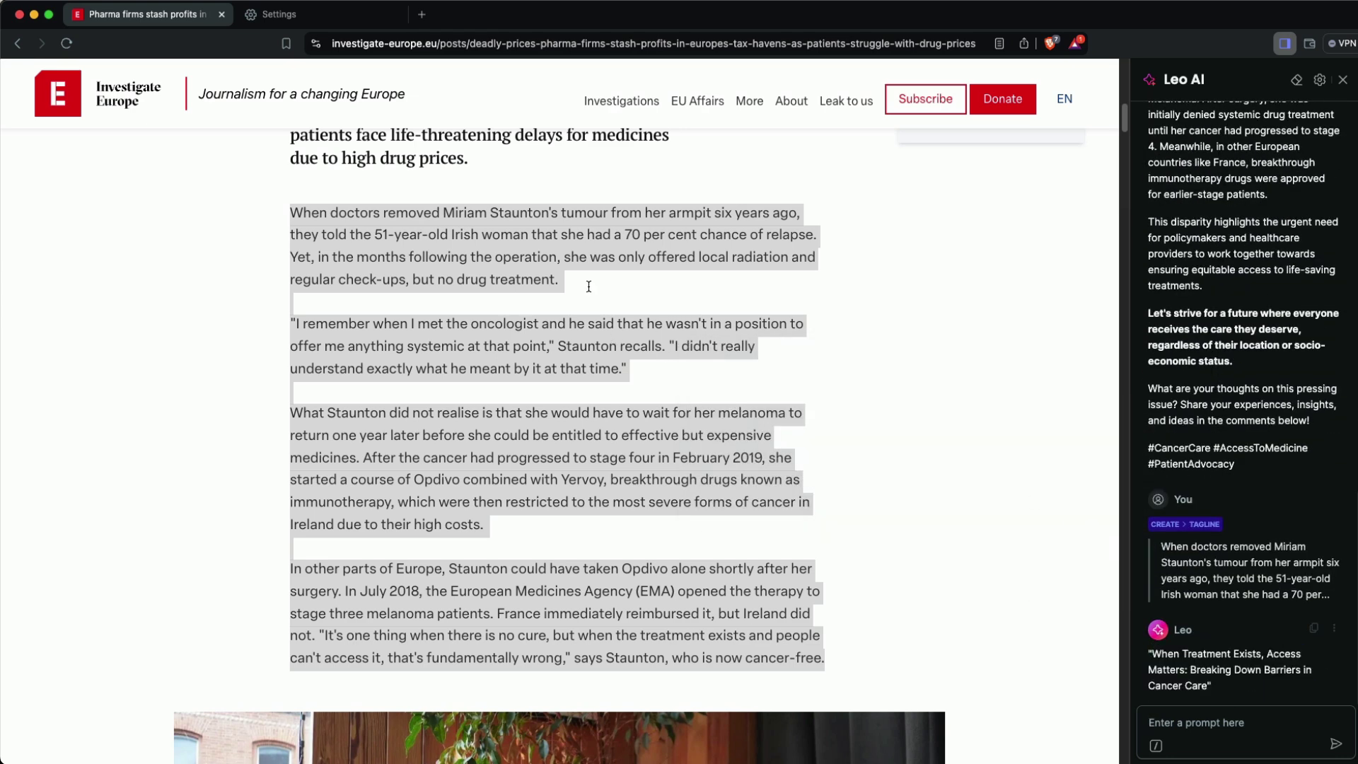
pyautogui.click(290, 20)
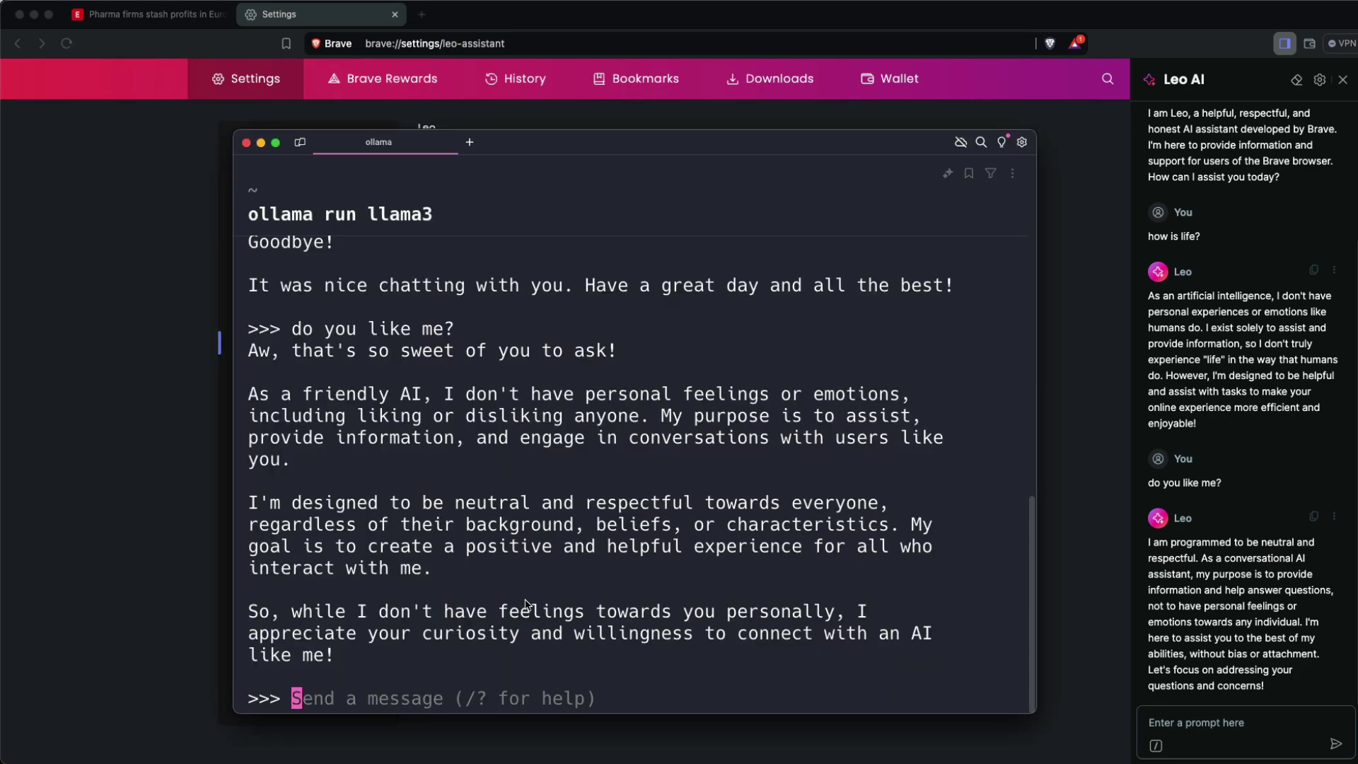
# - Close the Brave Nightly installer window and return the blog post to its title
pyautogui.click(794, 275)
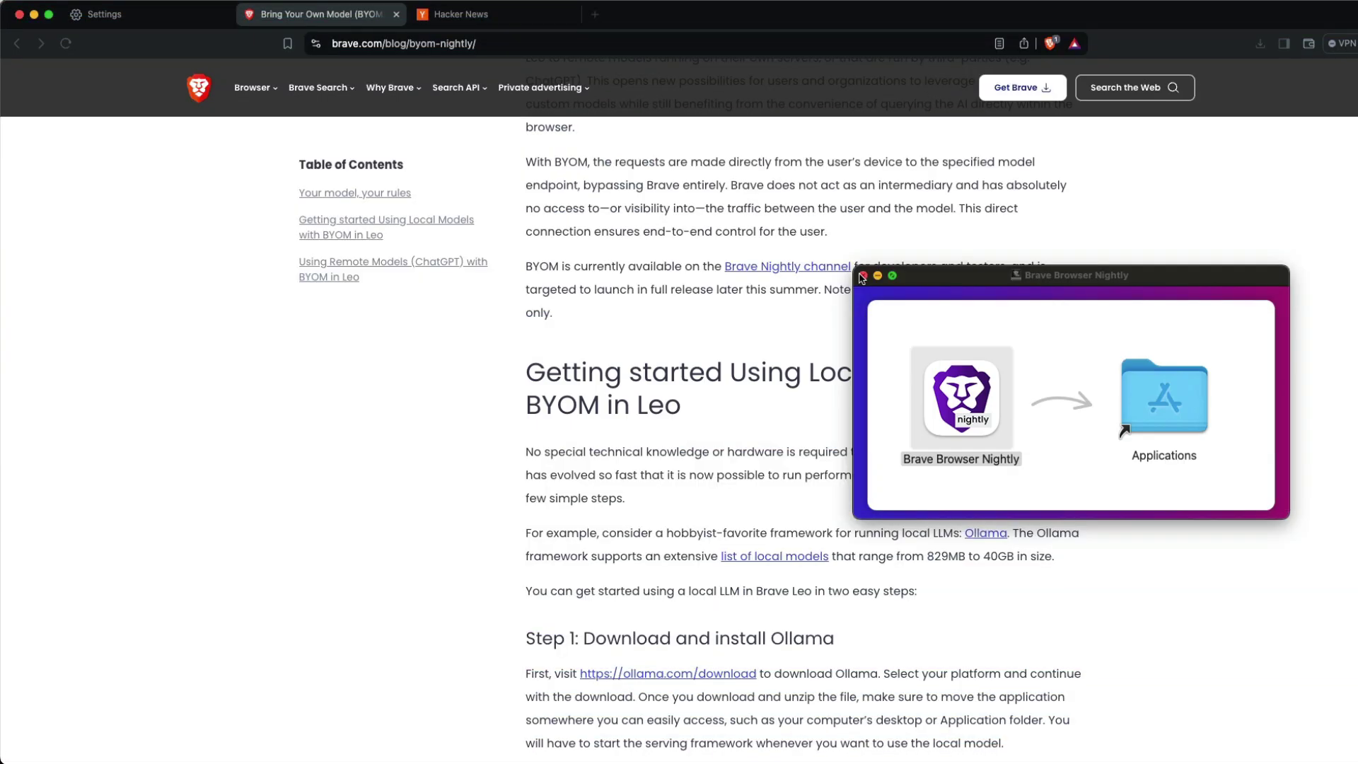
pyautogui.click(862, 276)
pyautogui.scroll(15, 869, 369)
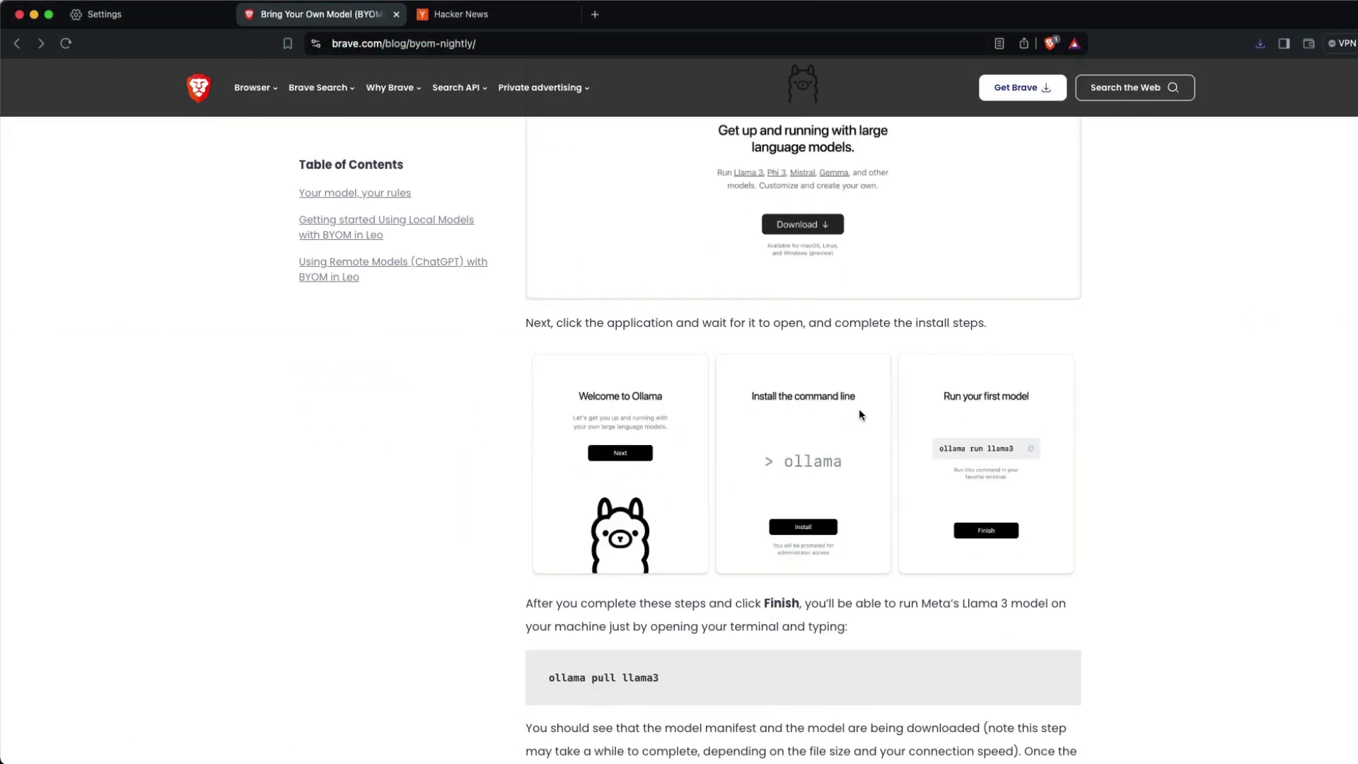
pyautogui.scroll(-20, 858, 409)
pyautogui.scroll(5, 858, 407)
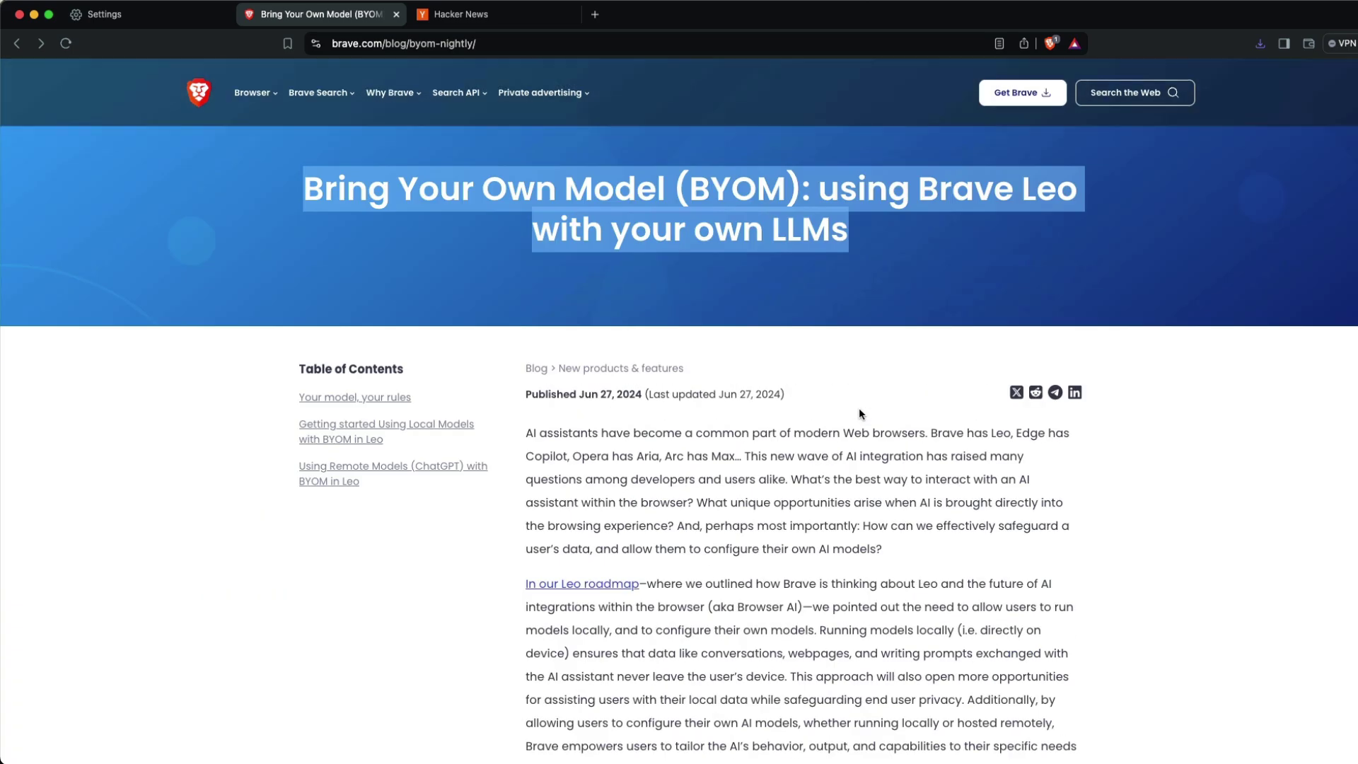
# - Launch Ollama and then the Warp terminal from Spotlight
pyautogui.click(828, 451)
pyautogui.press('super+space')
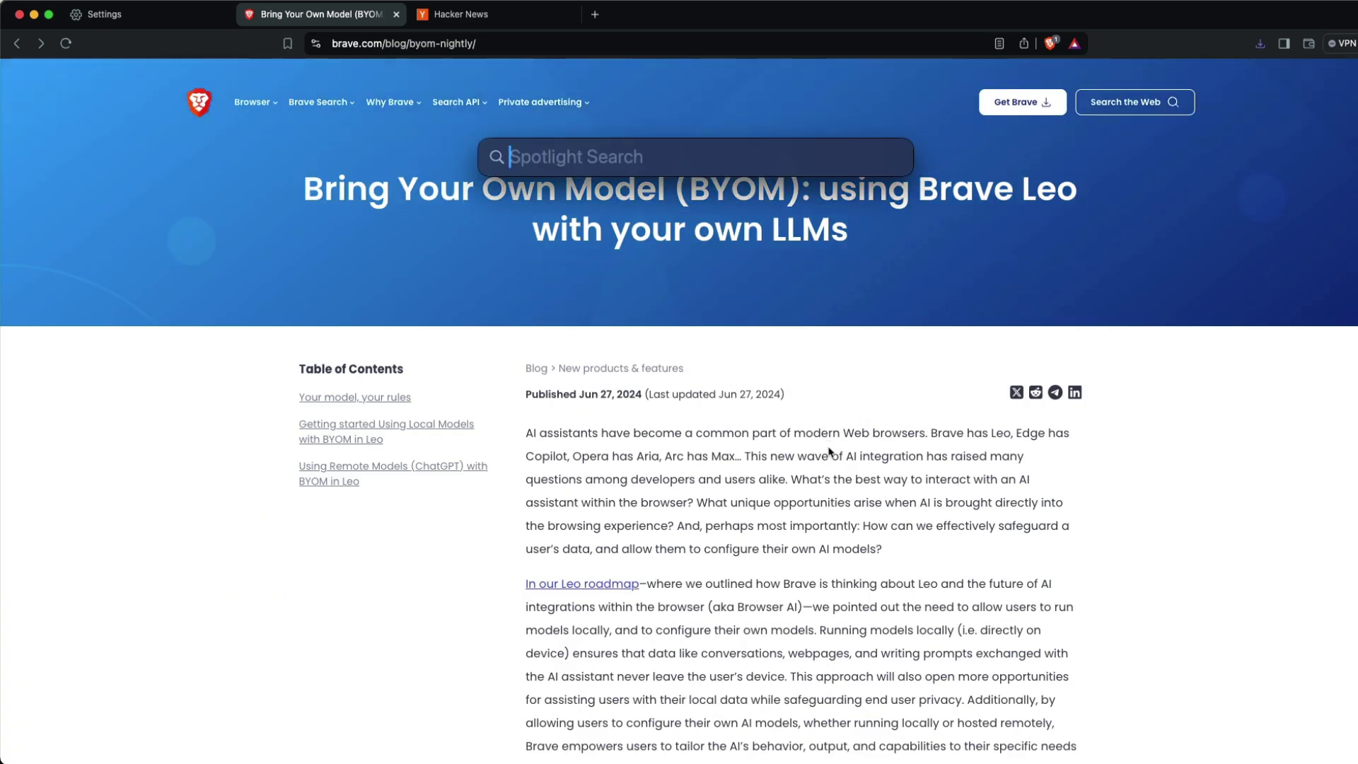
pyautogui.write('ollama')
pyautogui.press('Return')
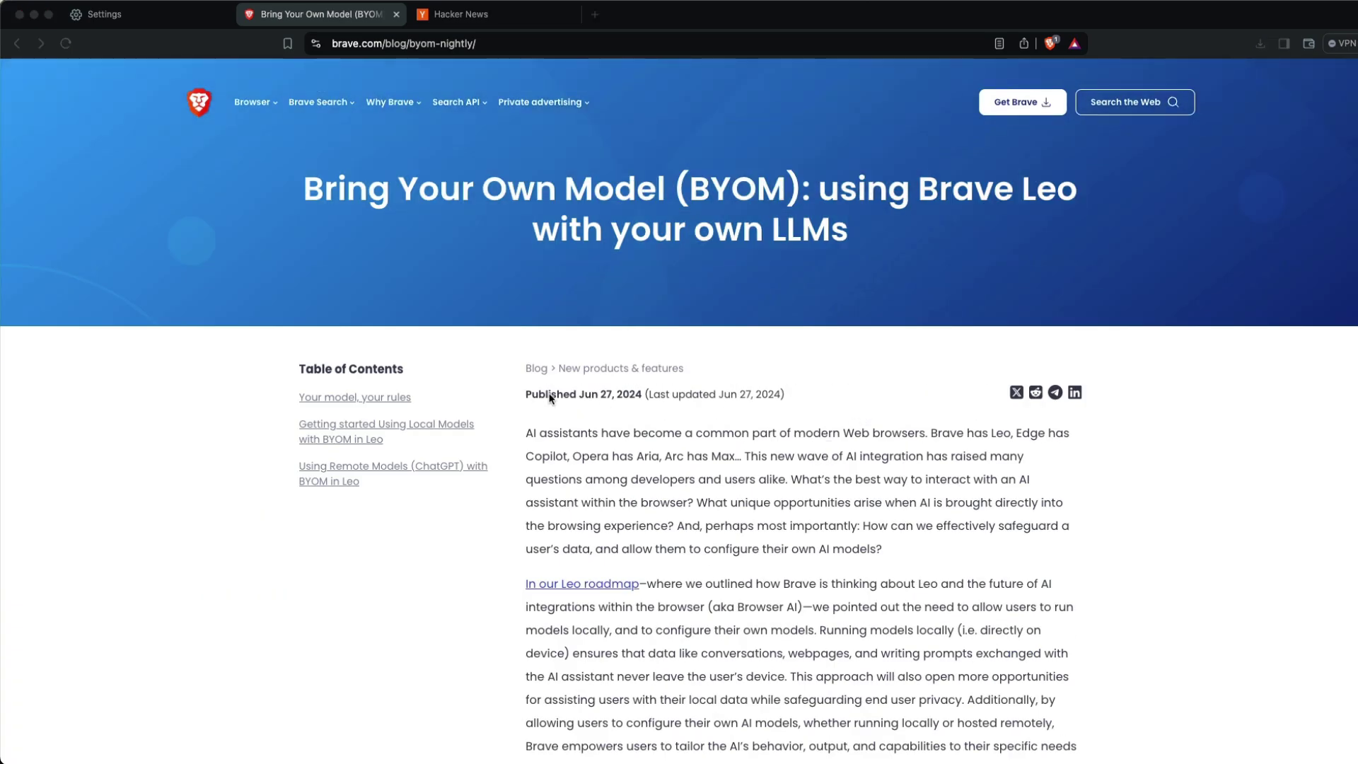
pyautogui.press('super+space')
pyautogui.write('warp')
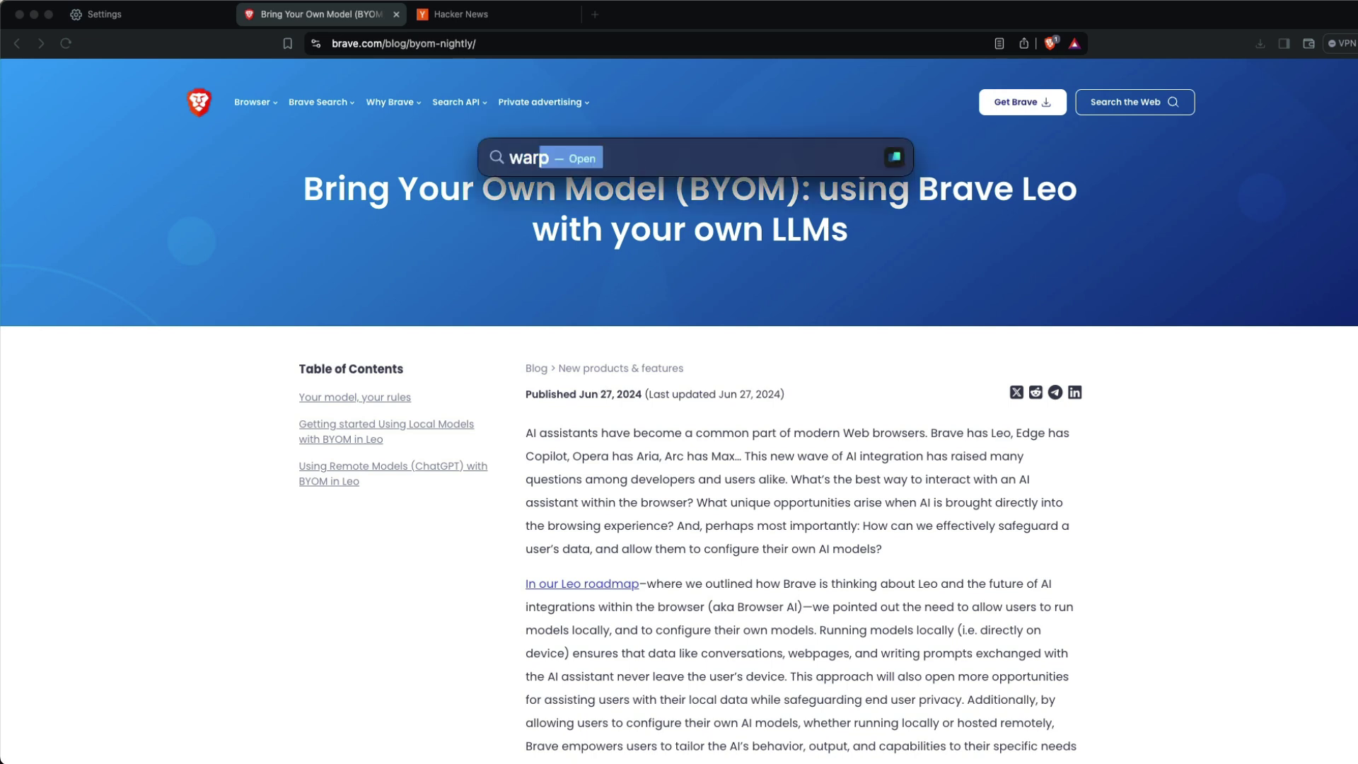
pyautogui.press('Return')
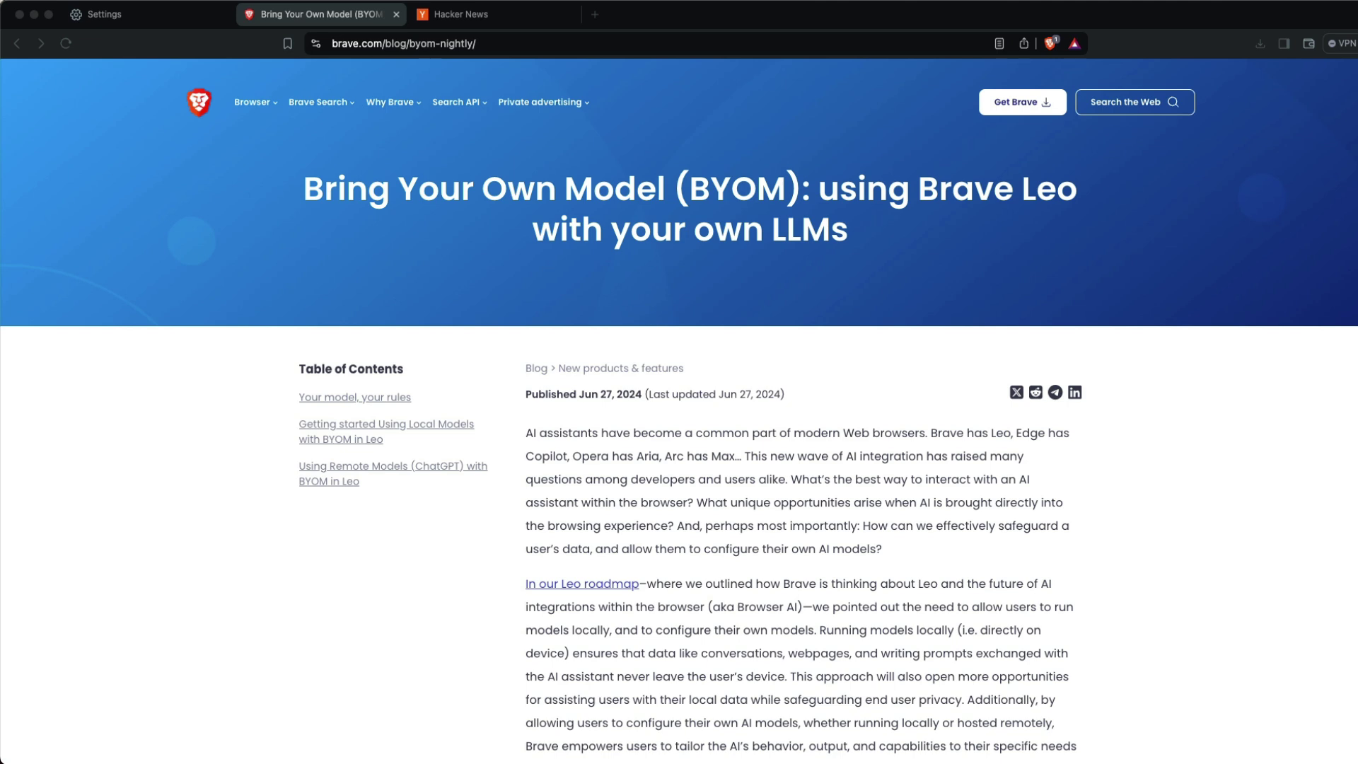
# - Run 'ollama serve' in Warp and select the 127.0.0.1:11434 address from its error
pyautogui.moveTo(1357, 150); pyautogui.dragTo(523, 151)
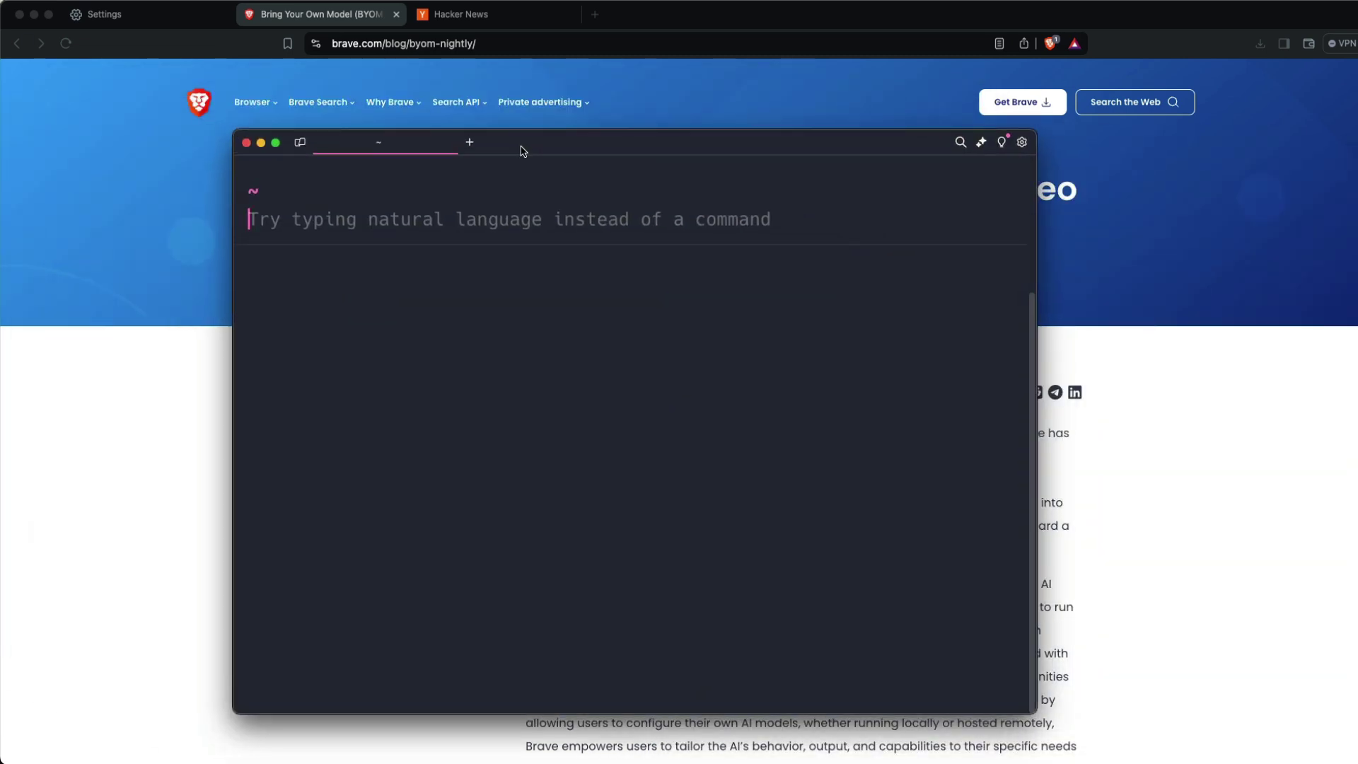
pyautogui.write('ollama ')
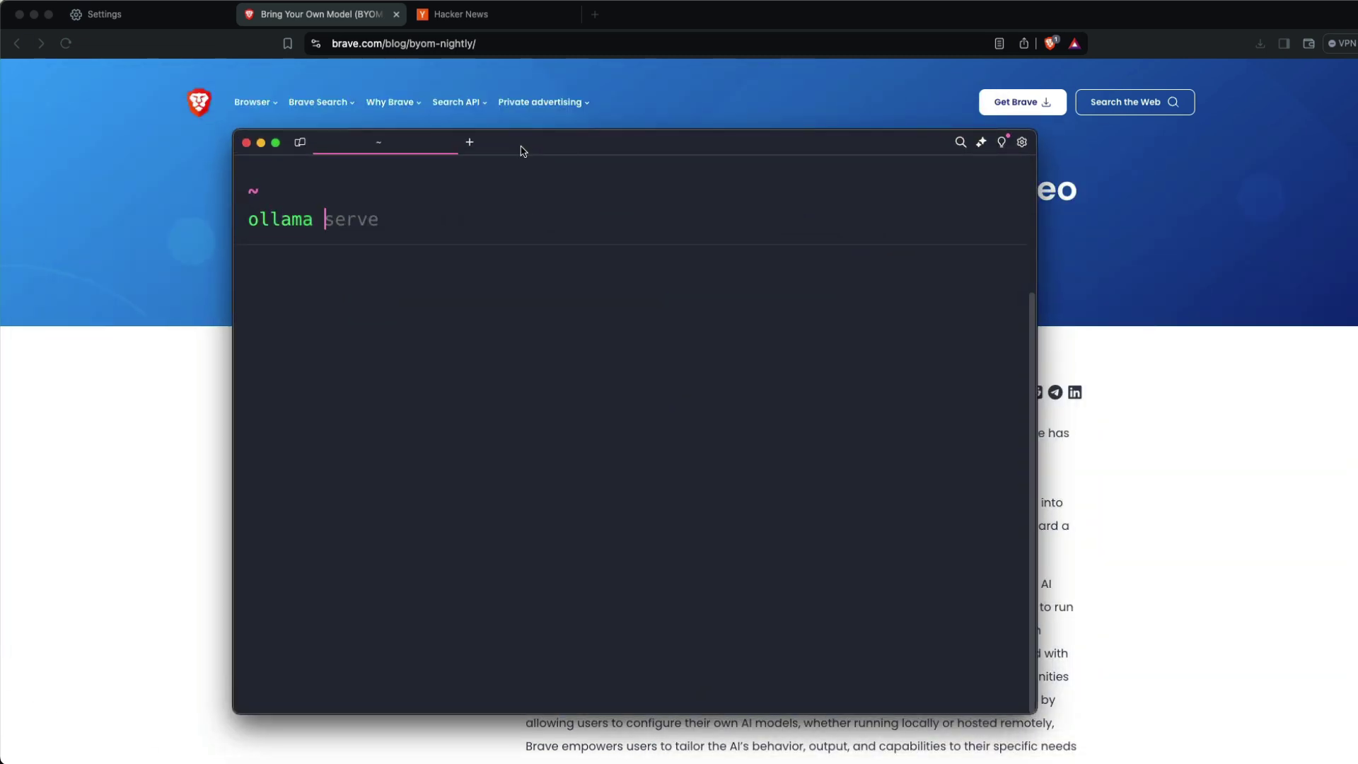
pyautogui.write('serve')
pyautogui.press('Return')
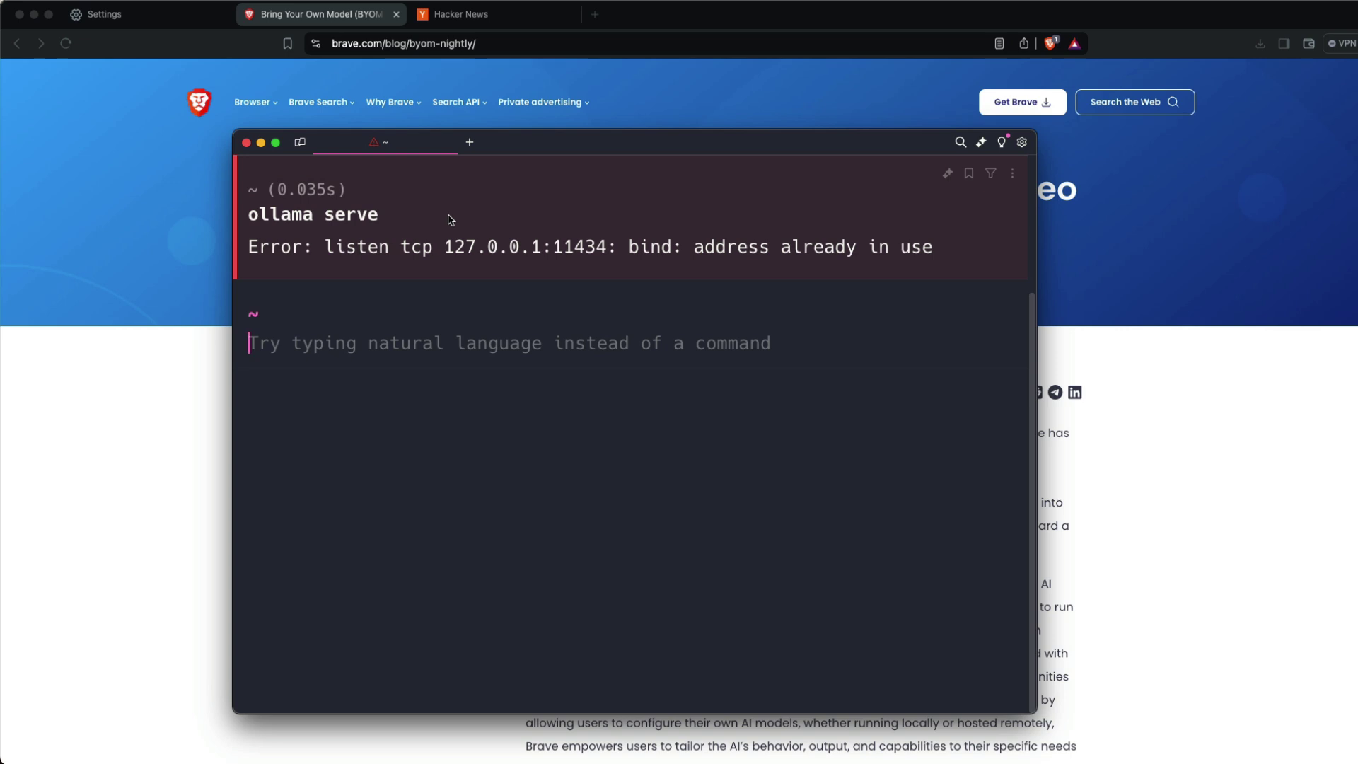
pyautogui.moveTo(445, 247); pyautogui.dragTo(607, 247)
pyautogui.click(454, 352)
# - Start 'ollama run llama3' and ask the model 'how is life'
pyautogui.write('ollama run')
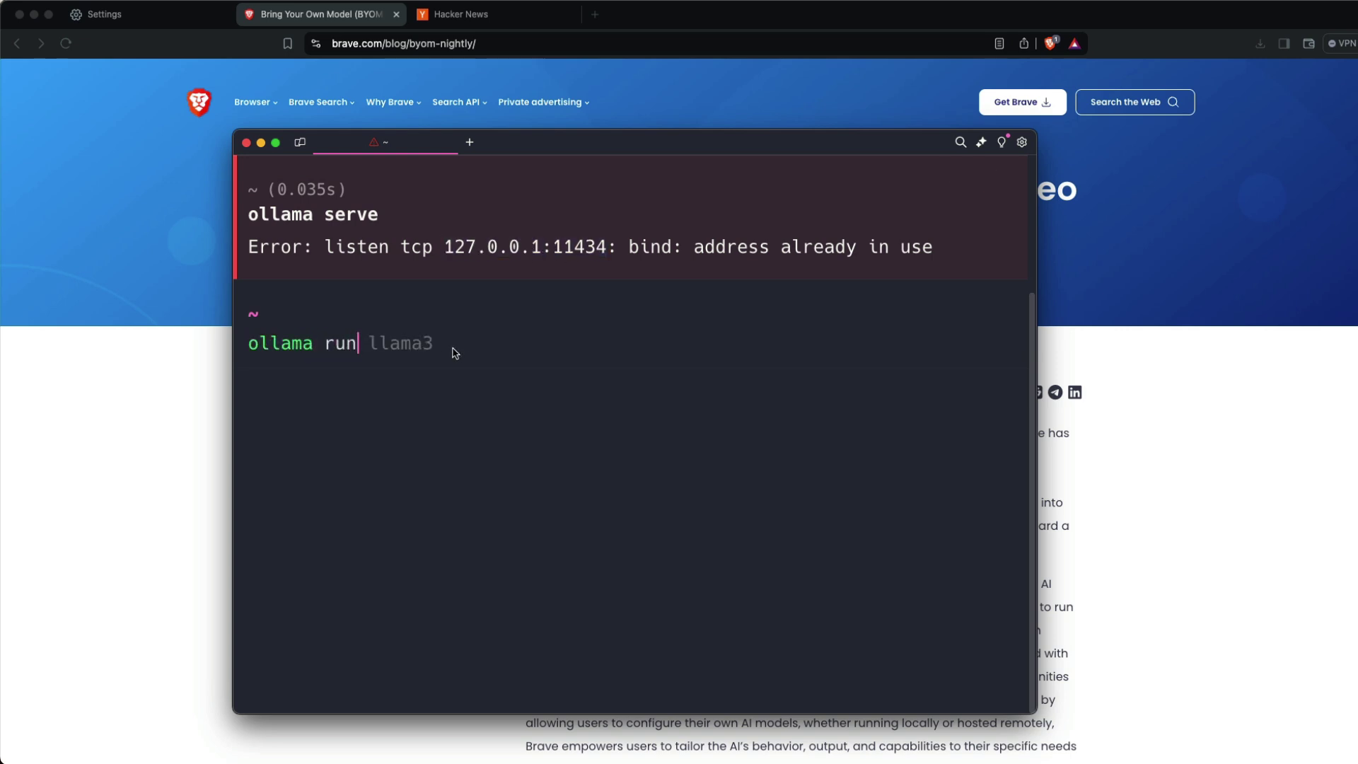
pyautogui.press('Right')
pyautogui.press('Return')
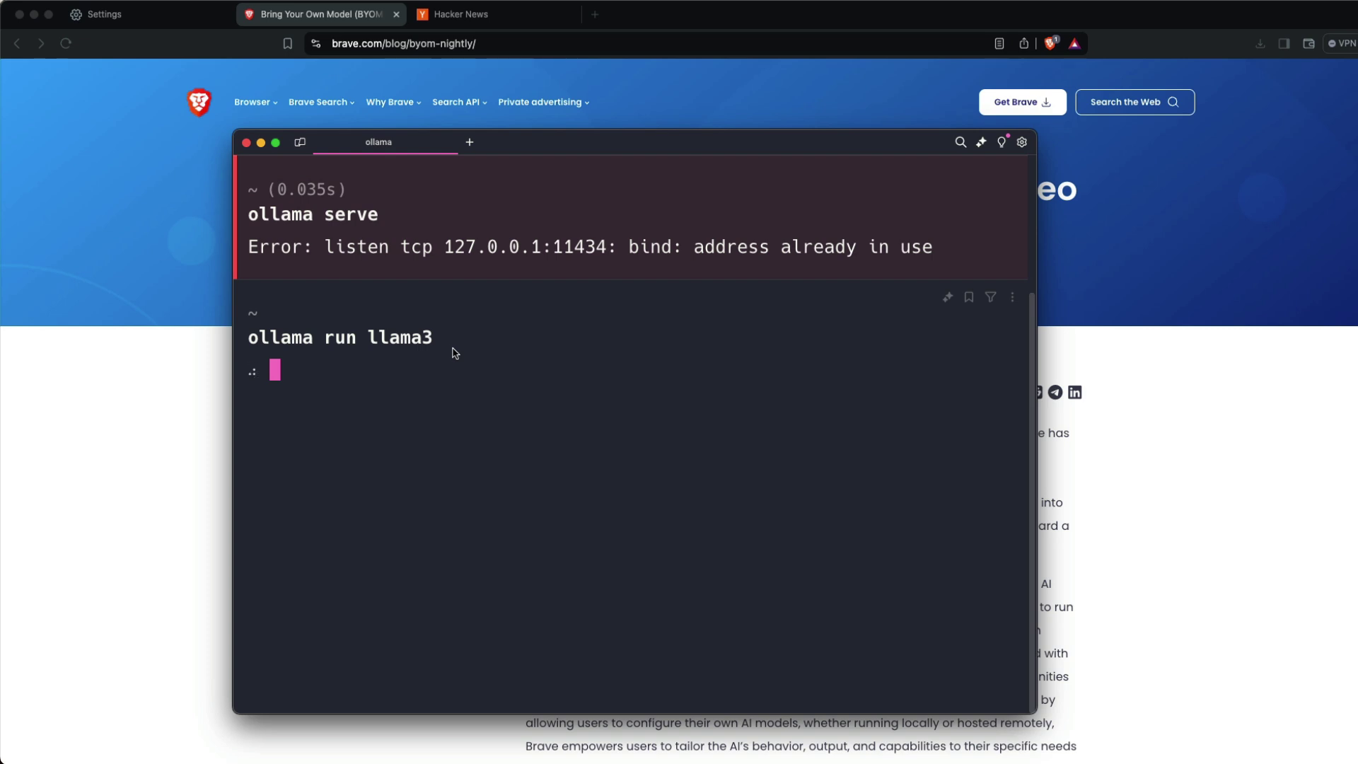
pyautogui.write('how is life')
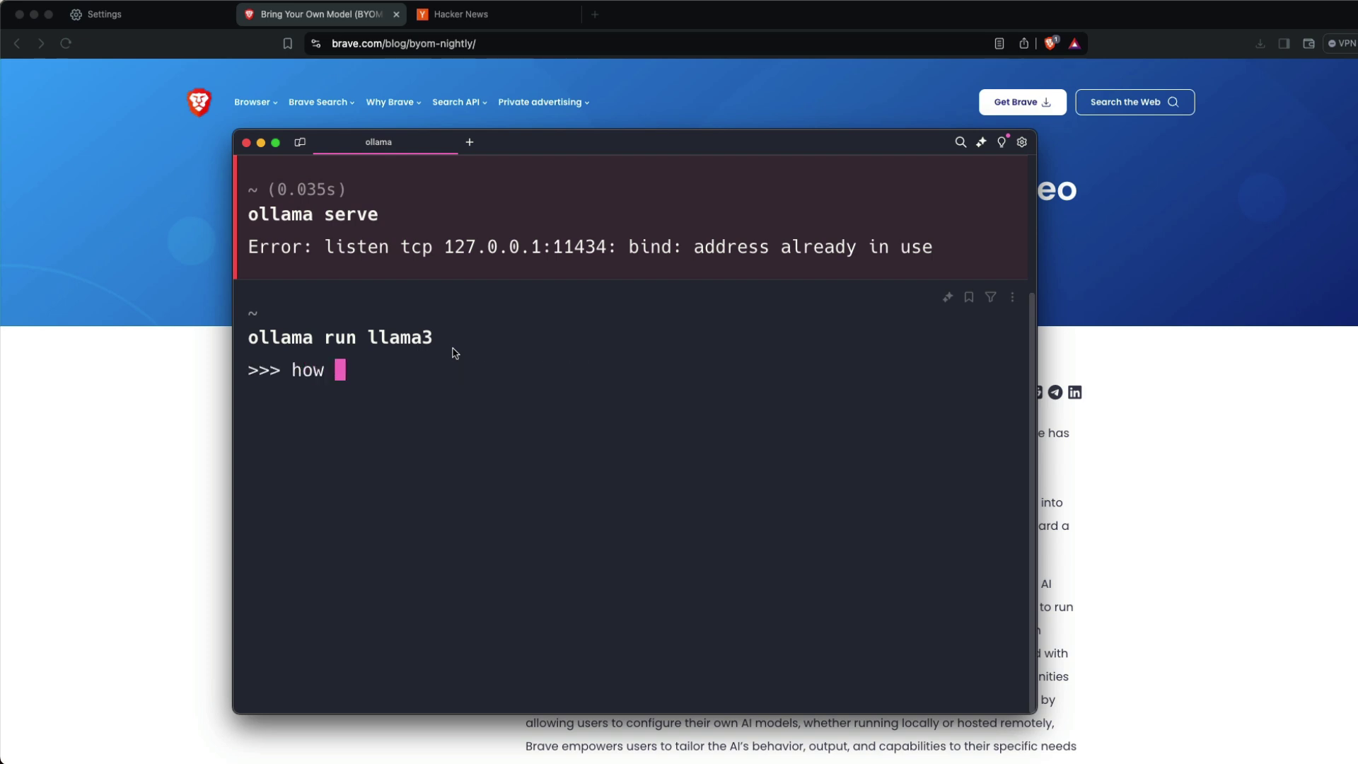
pyautogui.press('Return')
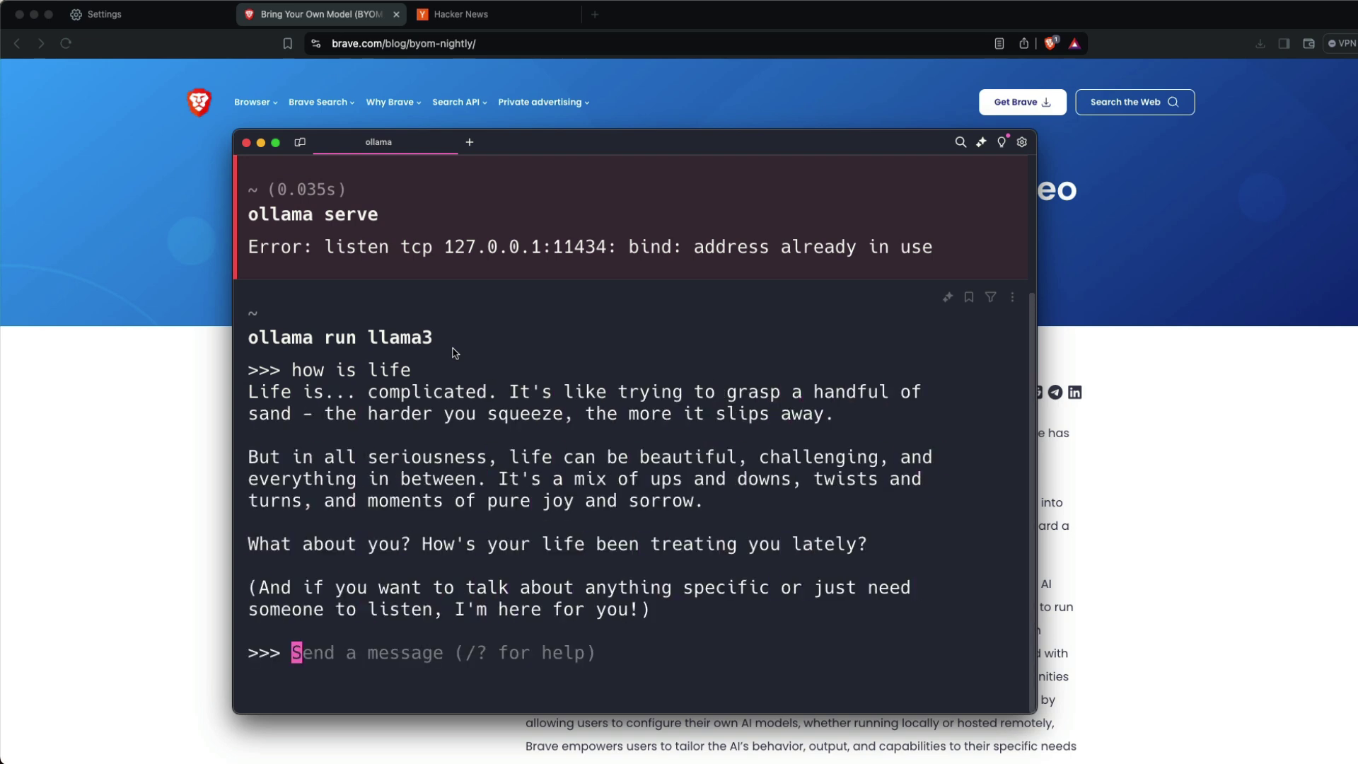
# - Send 'exit()', 'bye' and then 'do you like me?' to llama3
pyautogui.write('exit()')
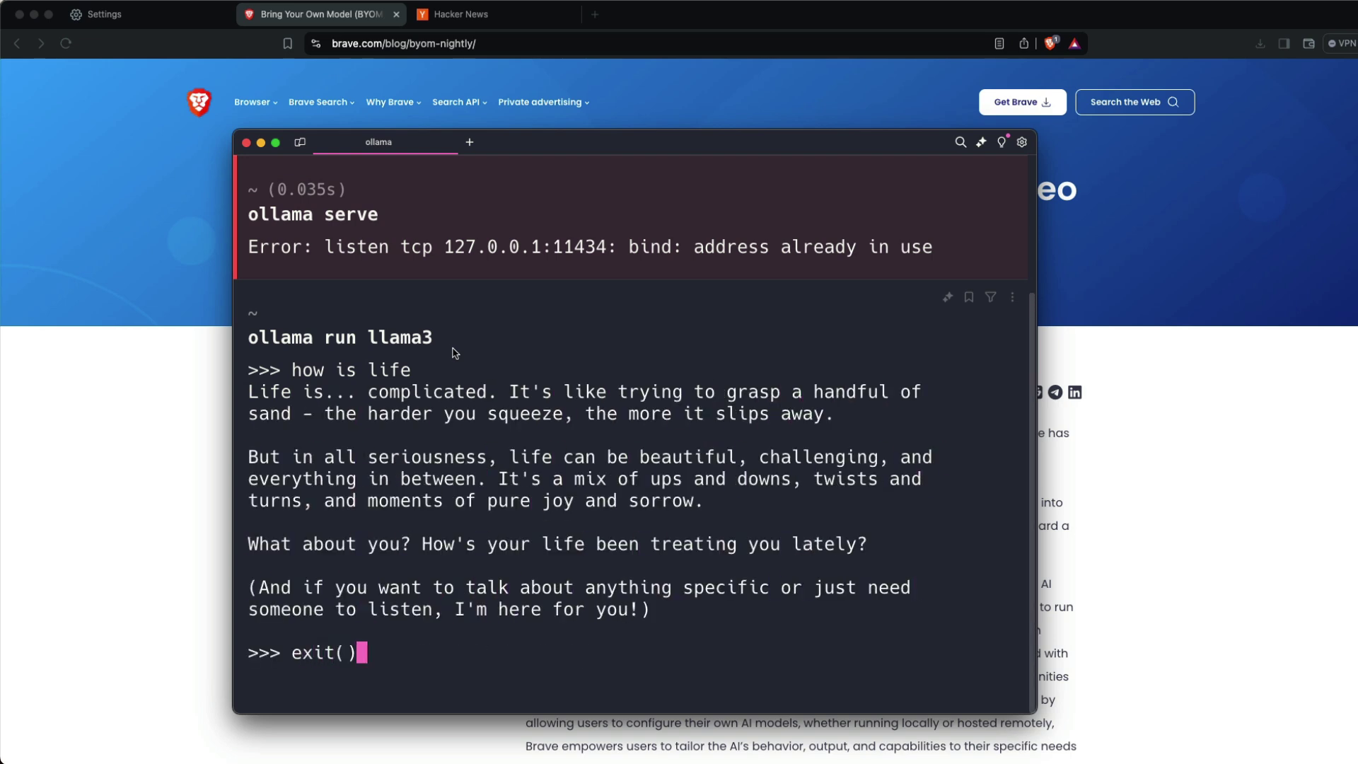
pyautogui.press('Return')
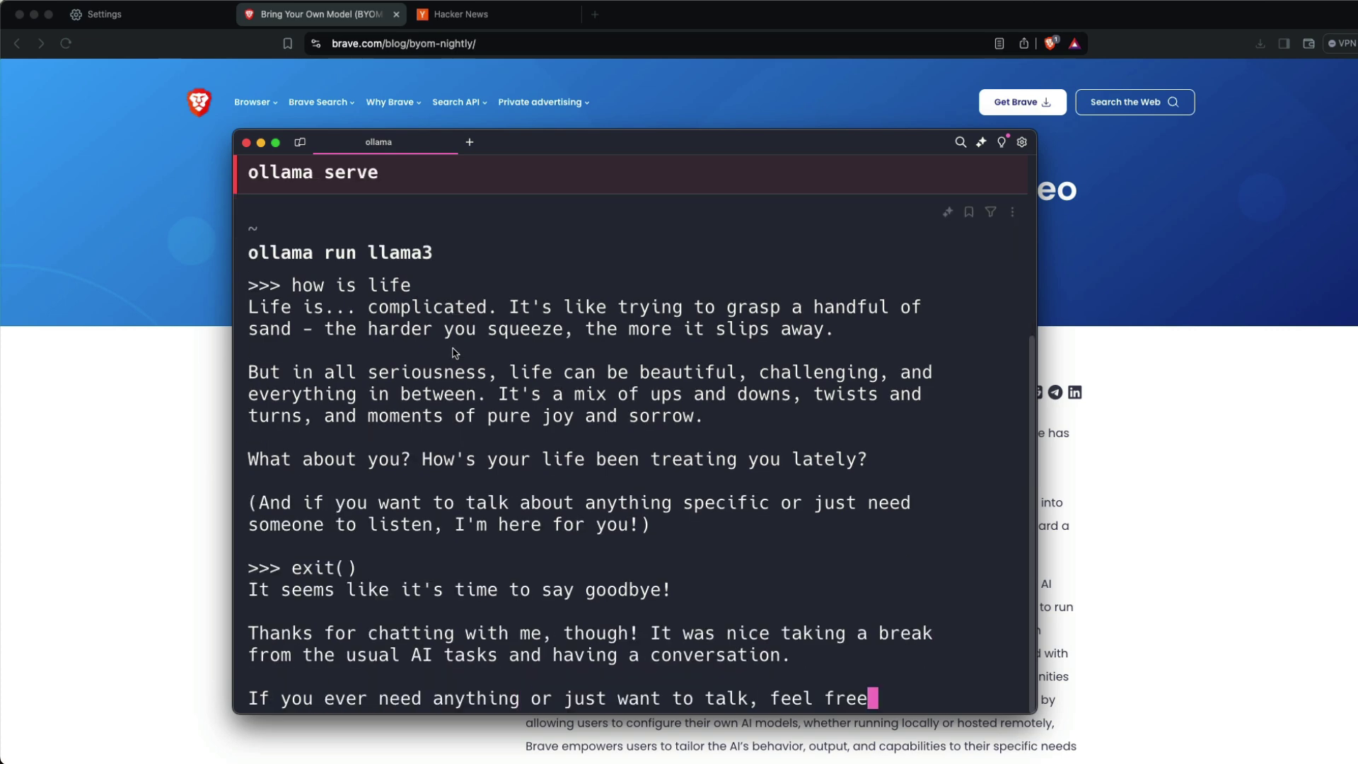
pyautogui.write('bye')
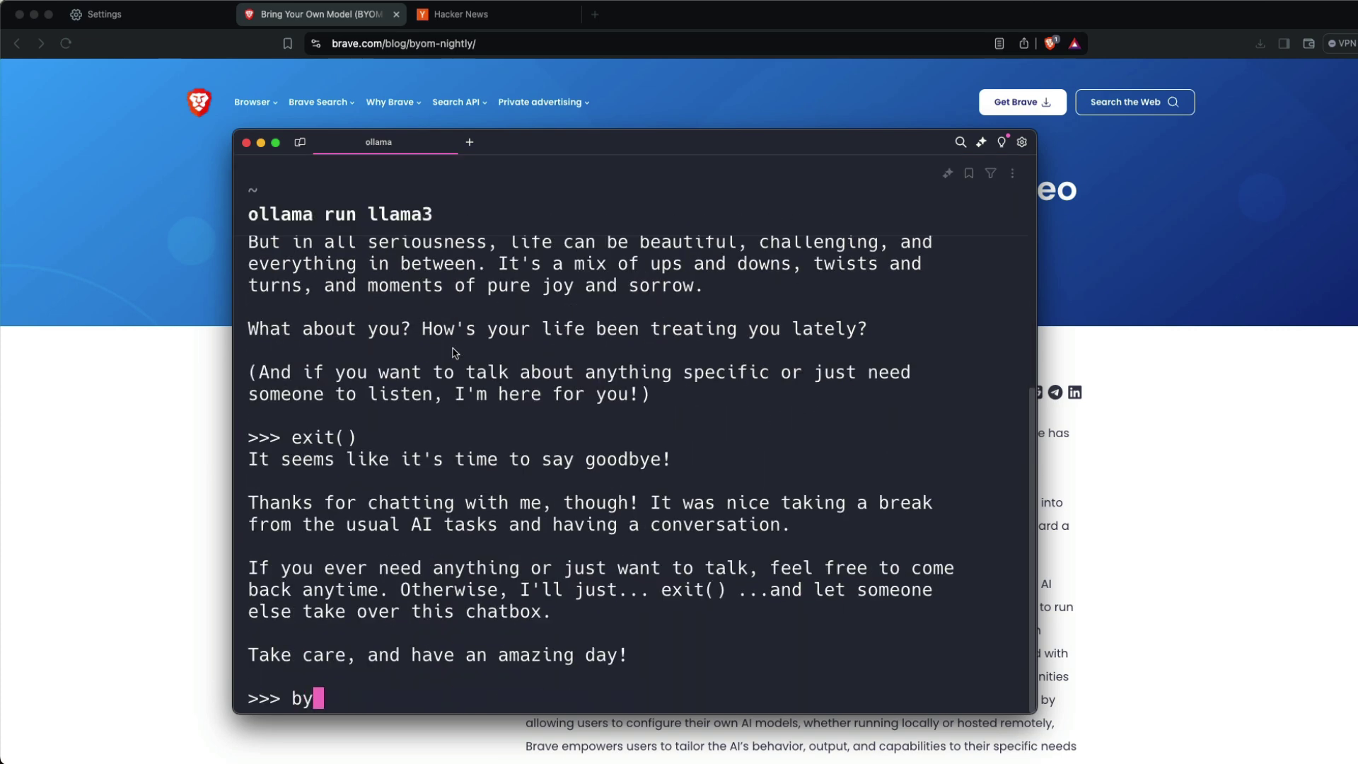
pyautogui.press('Return')
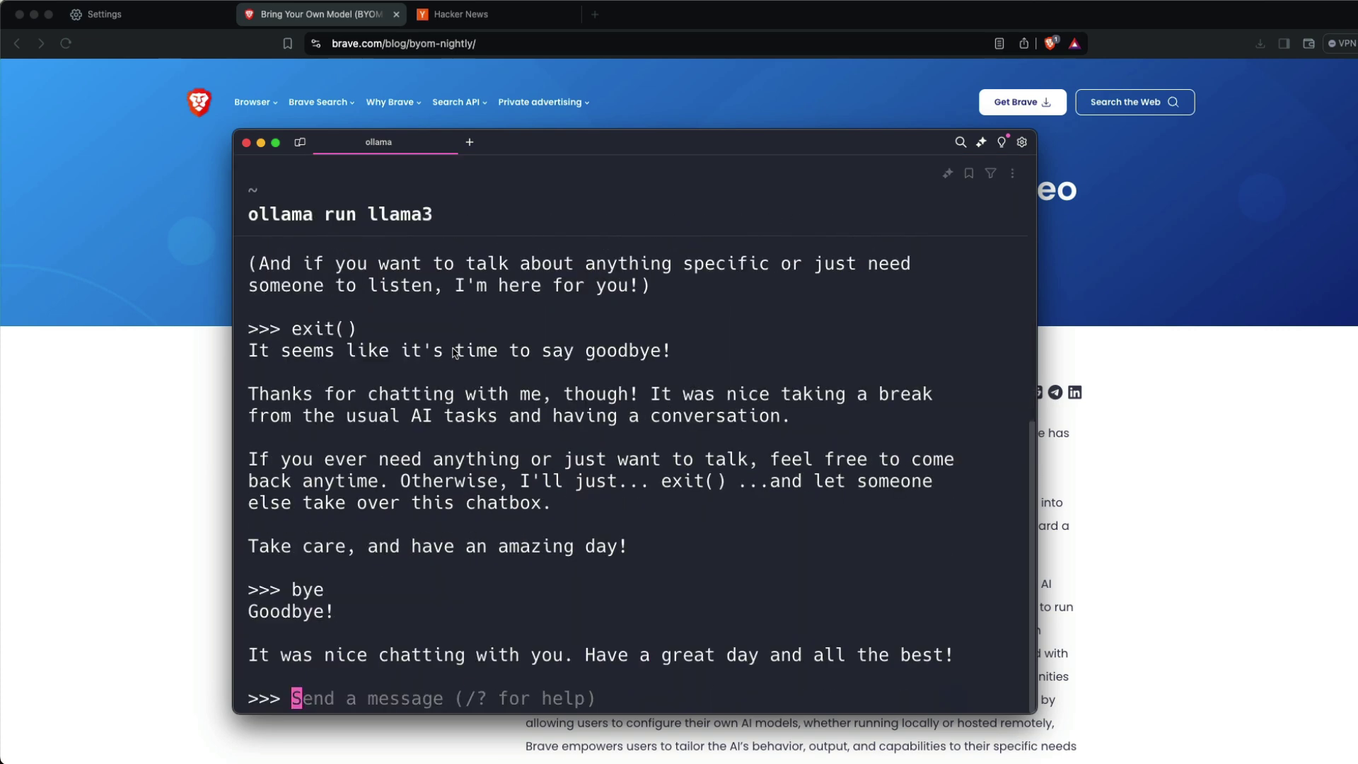
pyautogui.write('do you li')
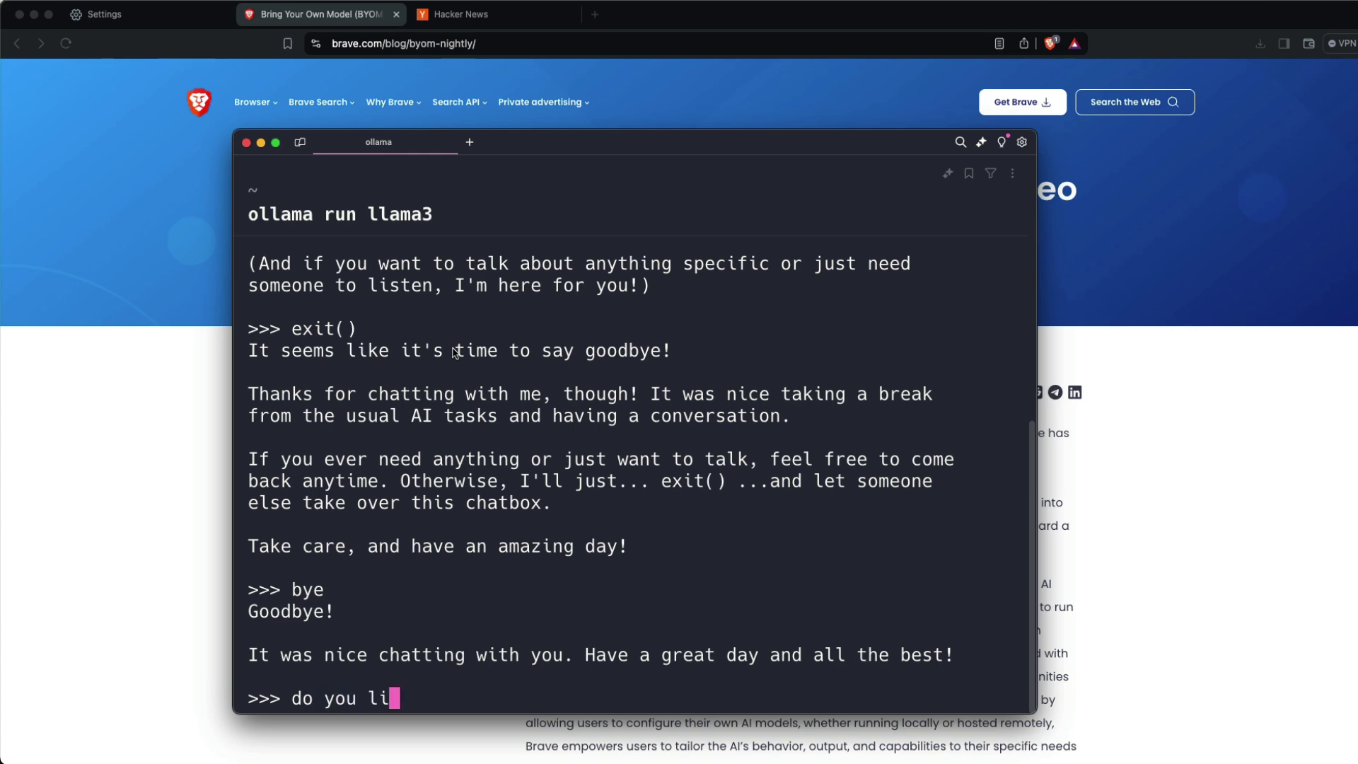
pyautogui.write('ke me?')
pyautogui.press('Return')
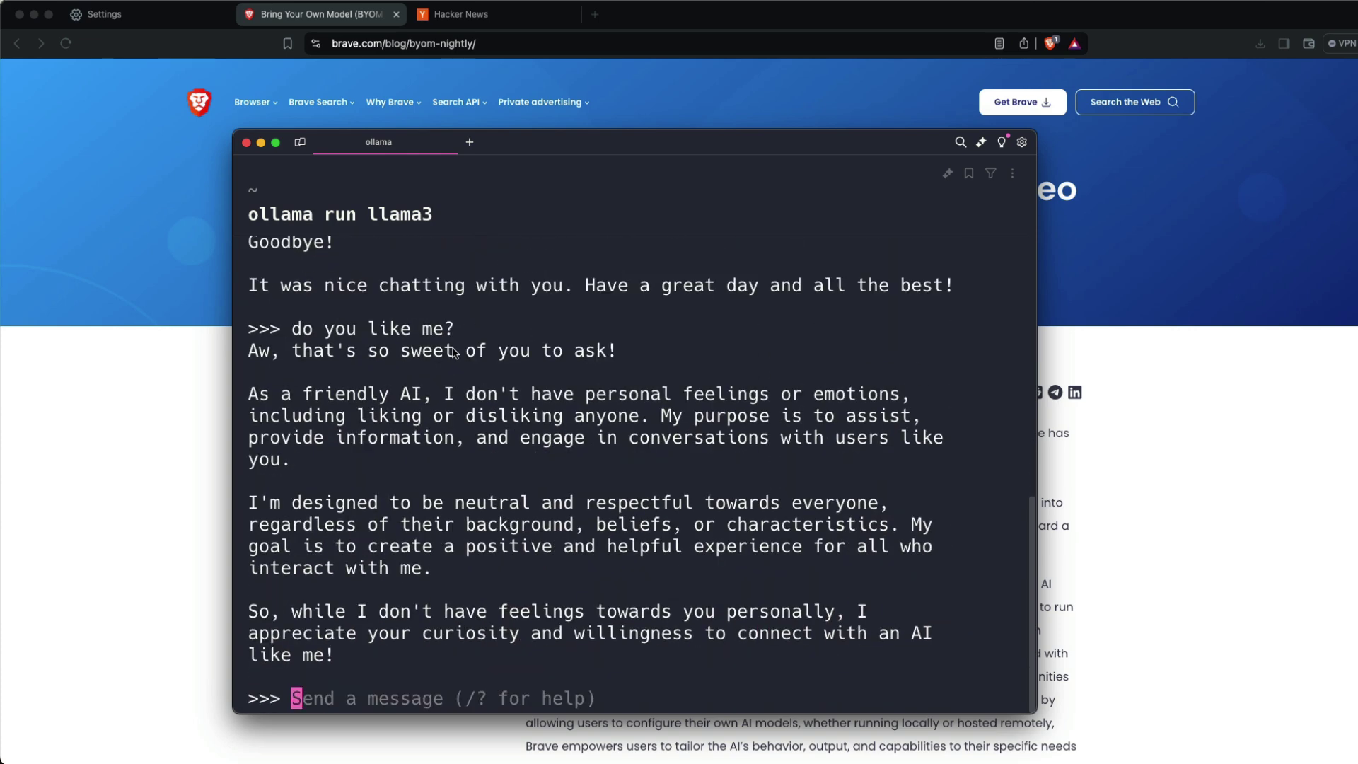
# - Scroll the blog post to Step 2: Plug your model into Leo
pyautogui.click(1095, 373)
pyautogui.scroll(-10, 971, 382)
pyautogui.scroll(-10, 971, 381)
pyautogui.scroll(3, 970, 382)
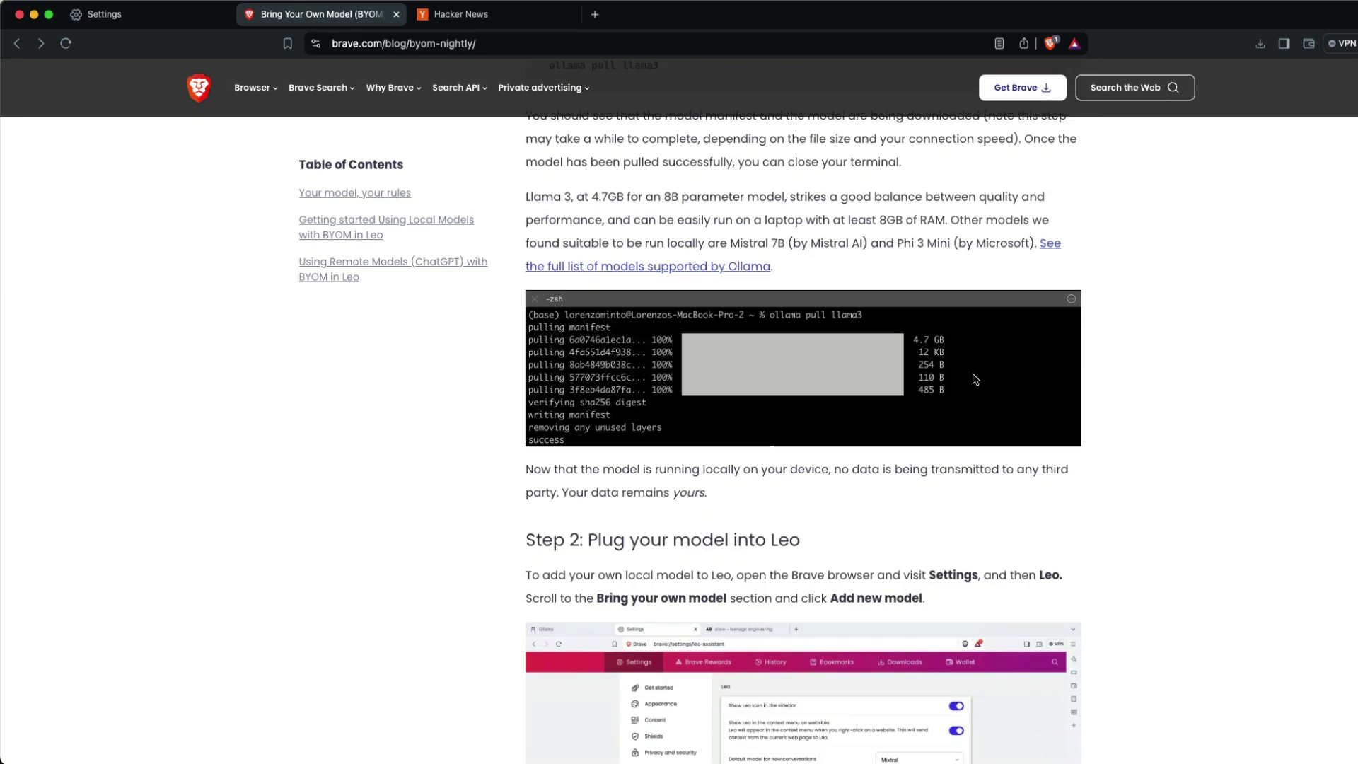
pyautogui.scroll(-4, 970, 375)
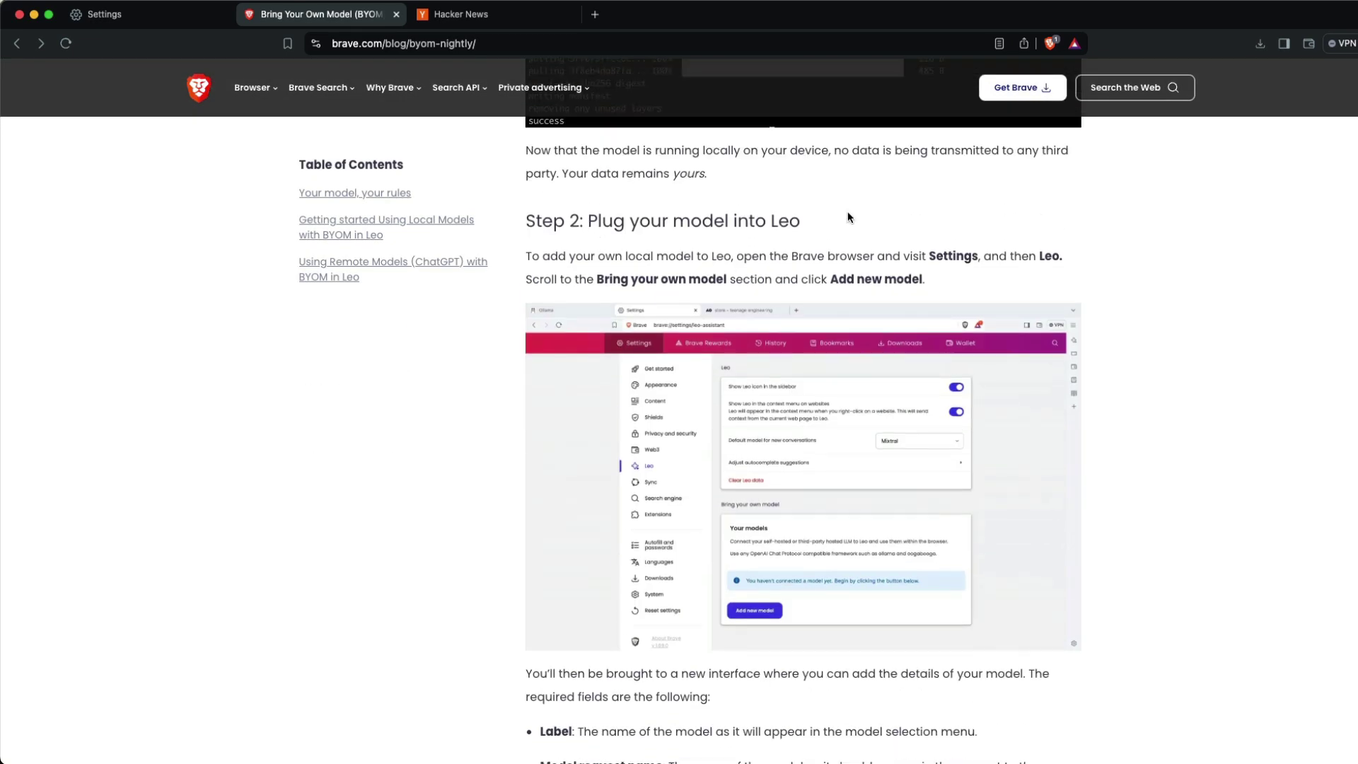
# - Launch Brave Browser Nightly from Spotlight, confirm opening it, and allow keychain access
pyautogui.press('super+space')
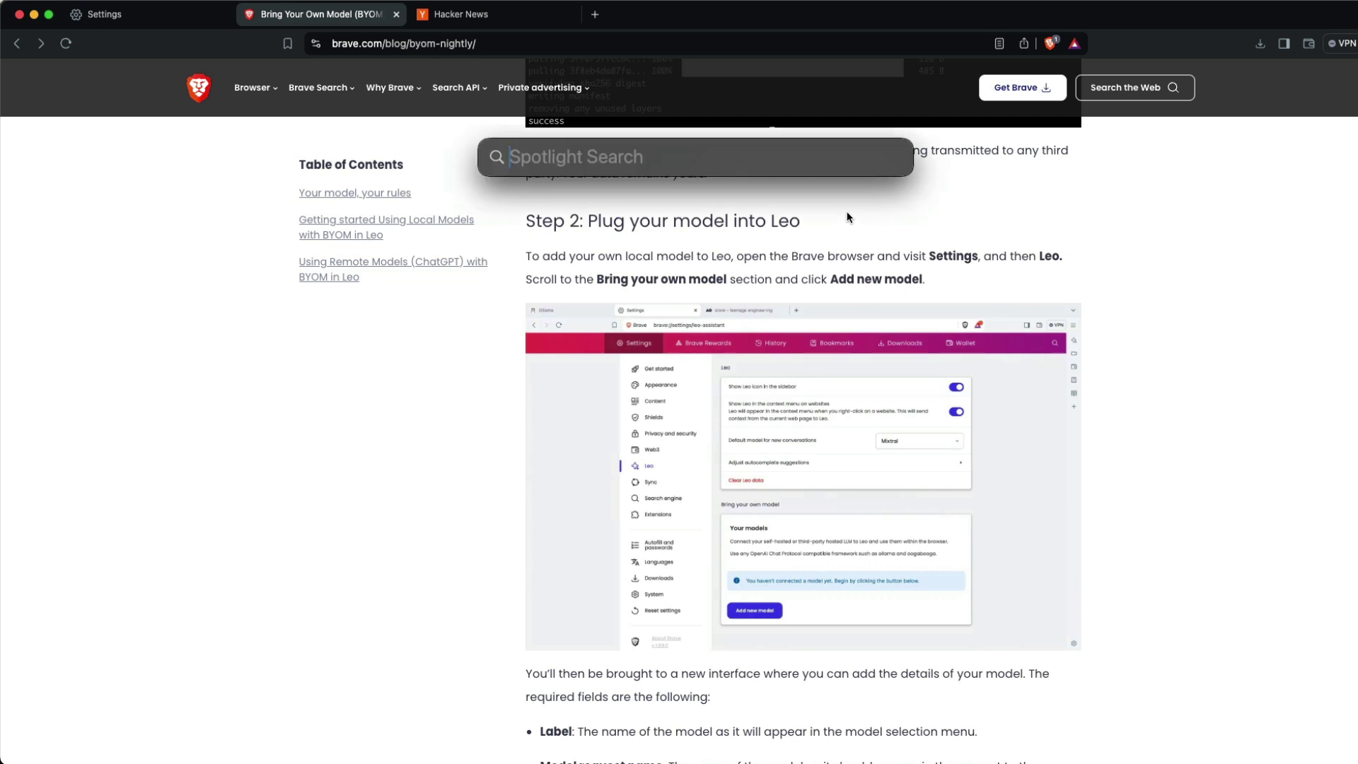
pyautogui.write('brave night')
pyautogui.press('Return')
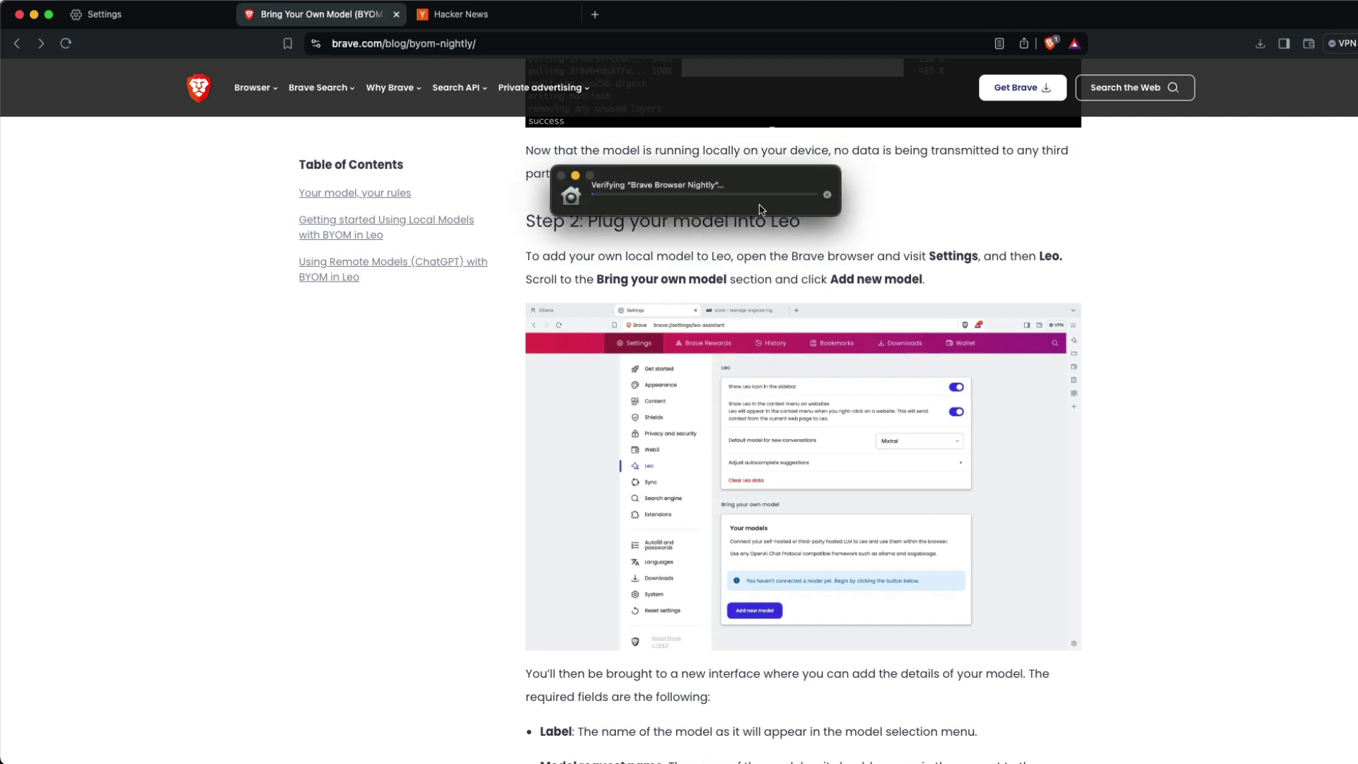
pyautogui.click(748, 321)
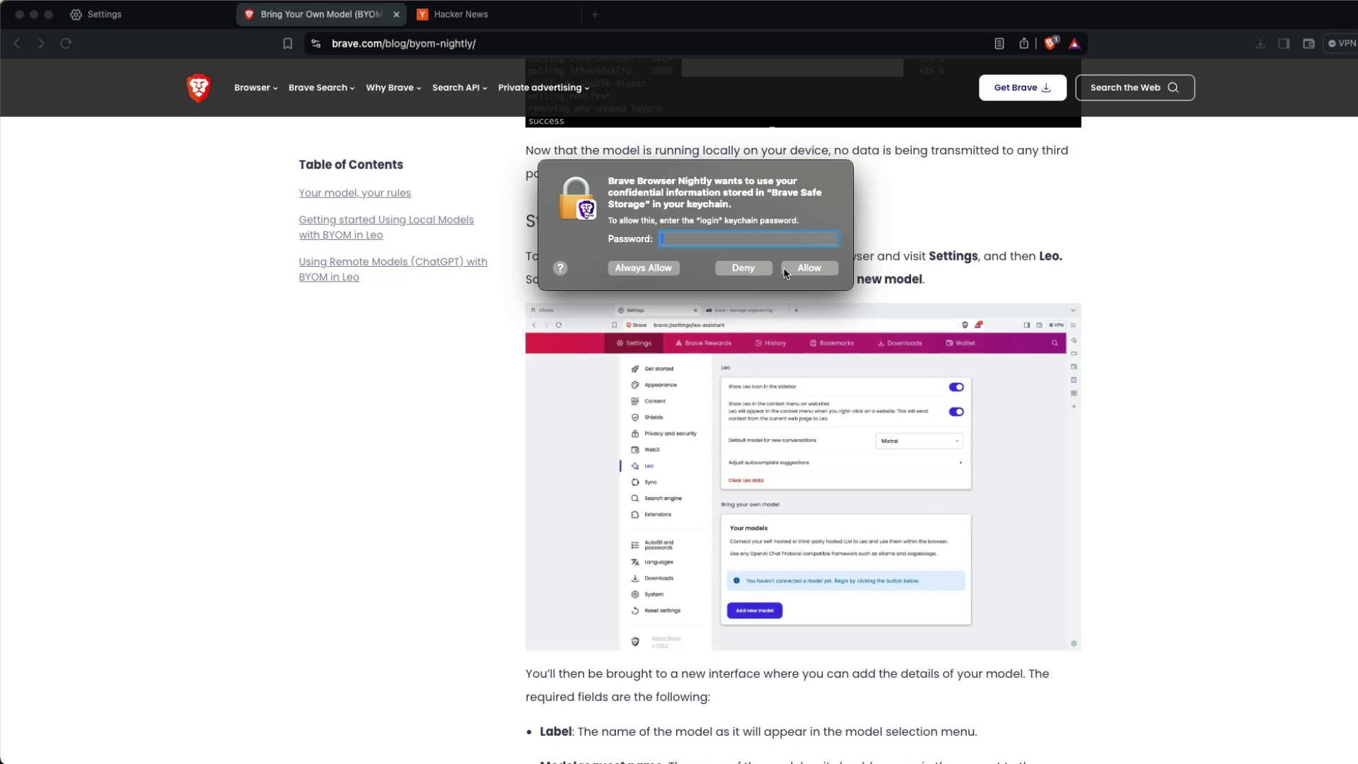
pyautogui.write('****')
pyautogui.click(785, 273)
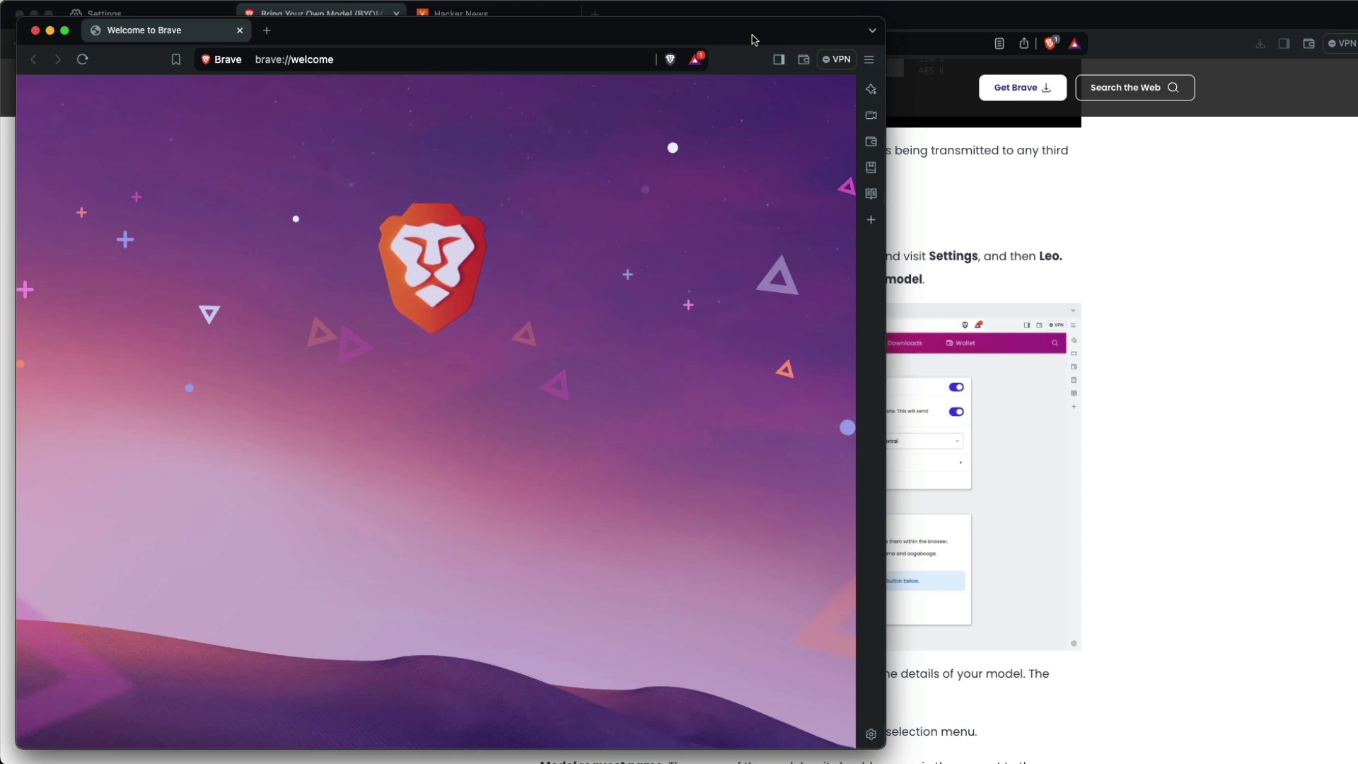
# - Maximize Nightly and finish onboarding with diagnostic reports and product insights turned off
pyautogui.doubleClick(751, 39)
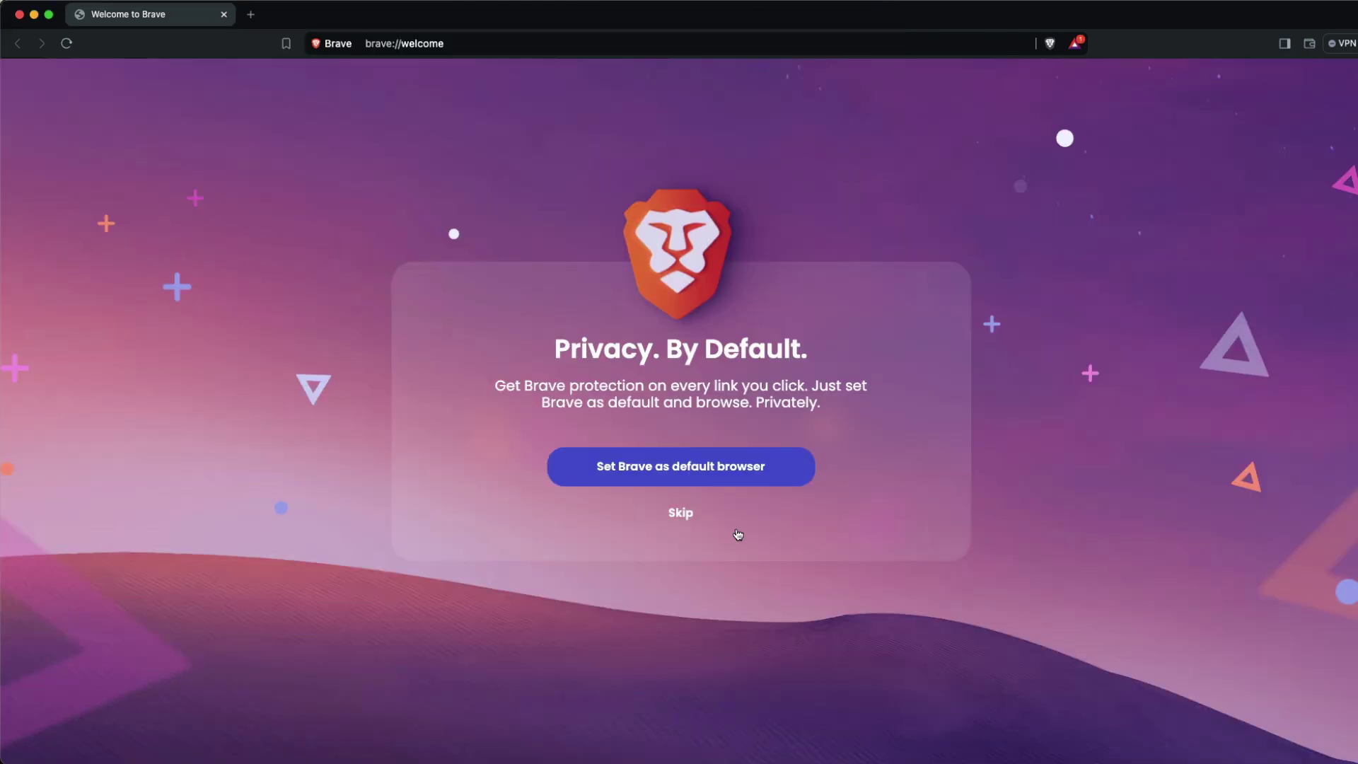
pyautogui.click(678, 514)
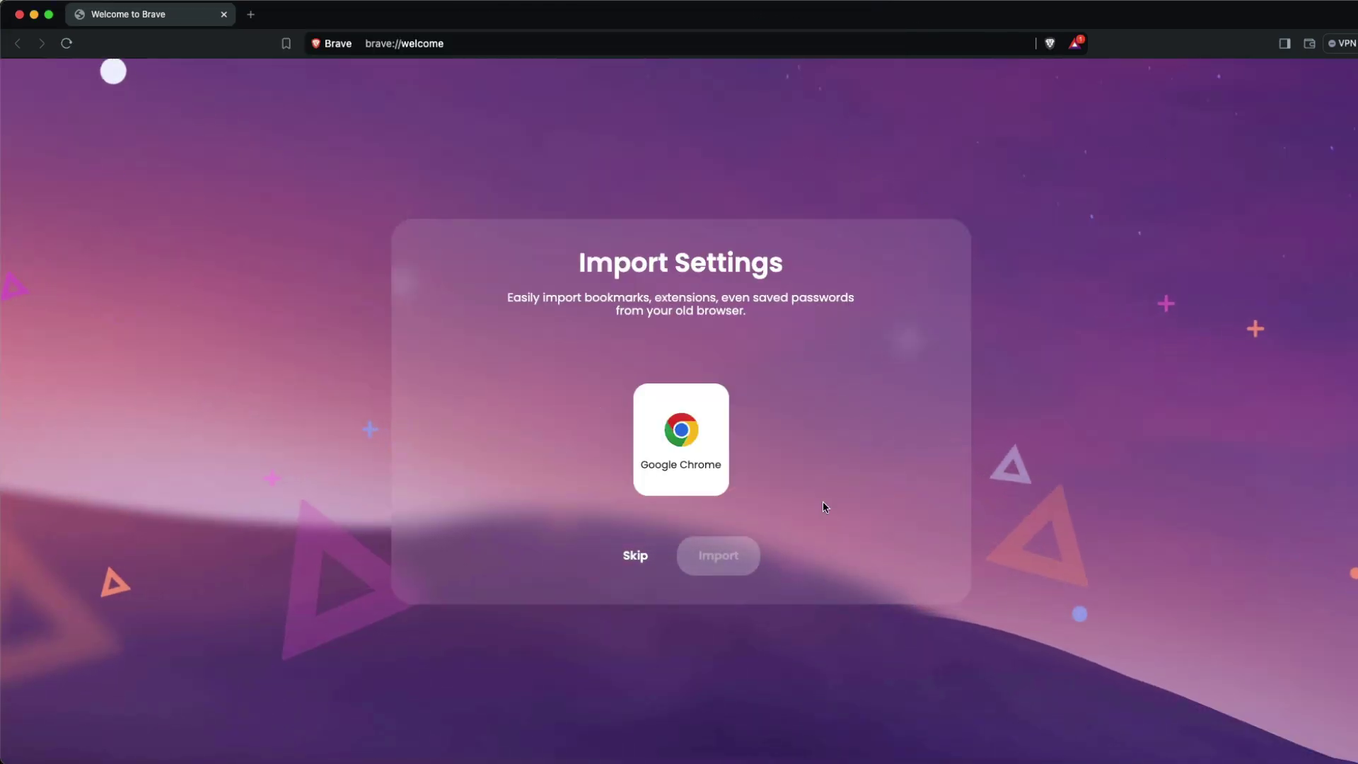
pyautogui.click(635, 570)
pyautogui.click(665, 571)
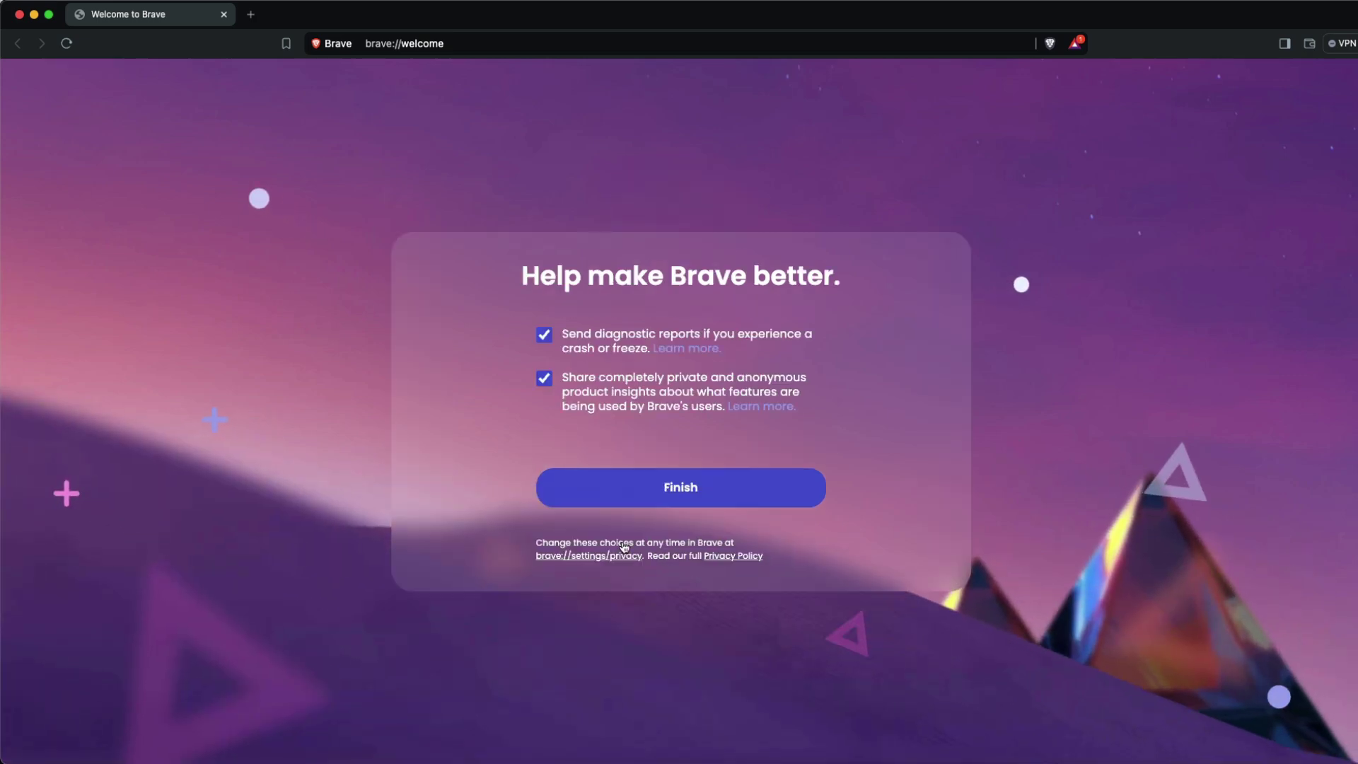
pyautogui.click(544, 335)
pyautogui.click(543, 378)
pyautogui.click(664, 489)
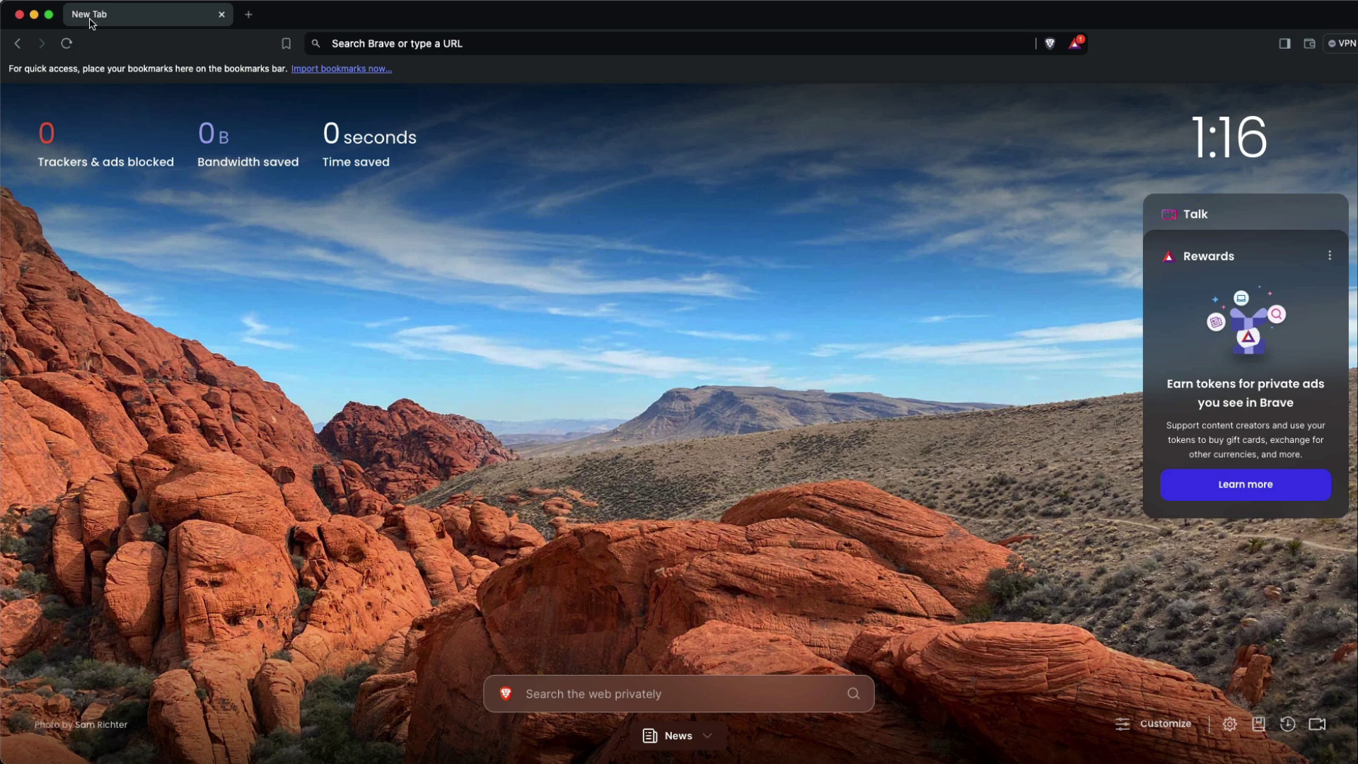
# - Load news.ycombinator.com from the address bar
pyautogui.click(407, 43)
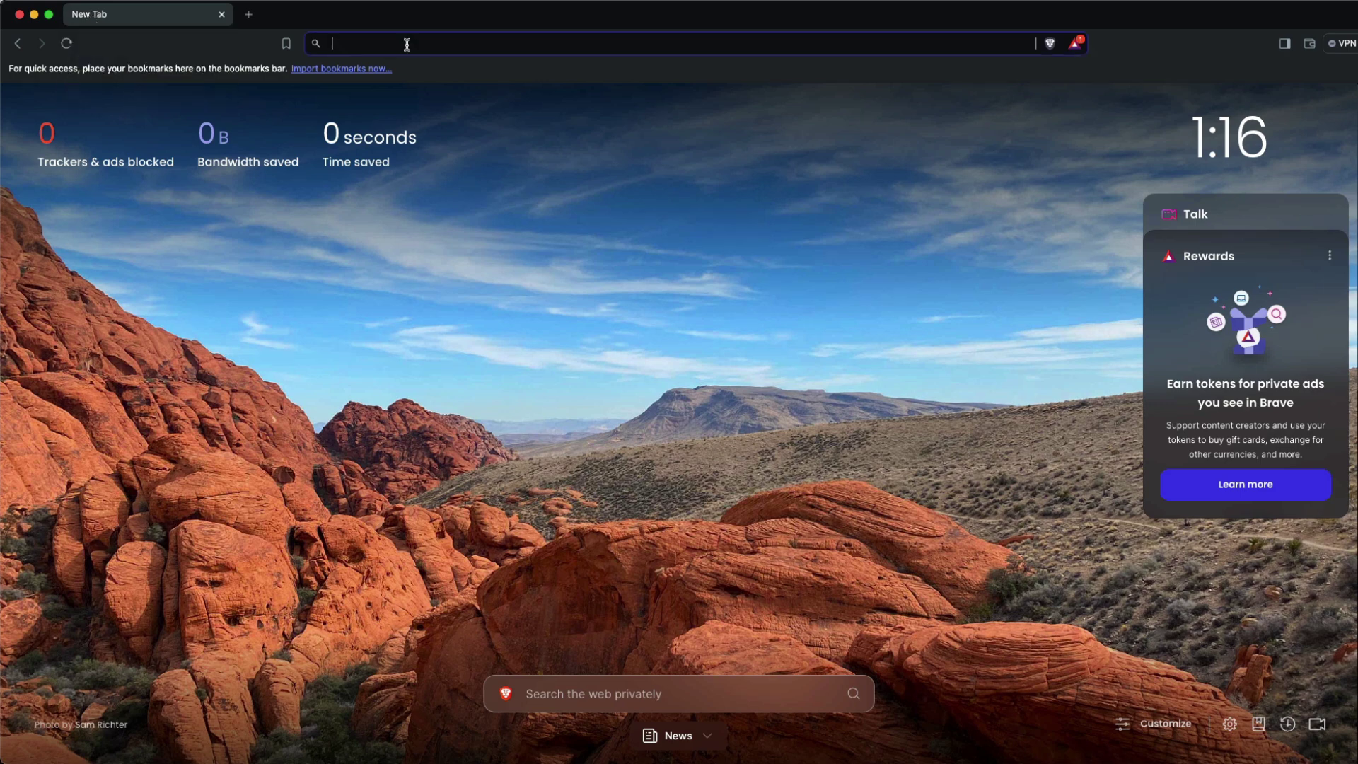
pyautogui.write('news.y')
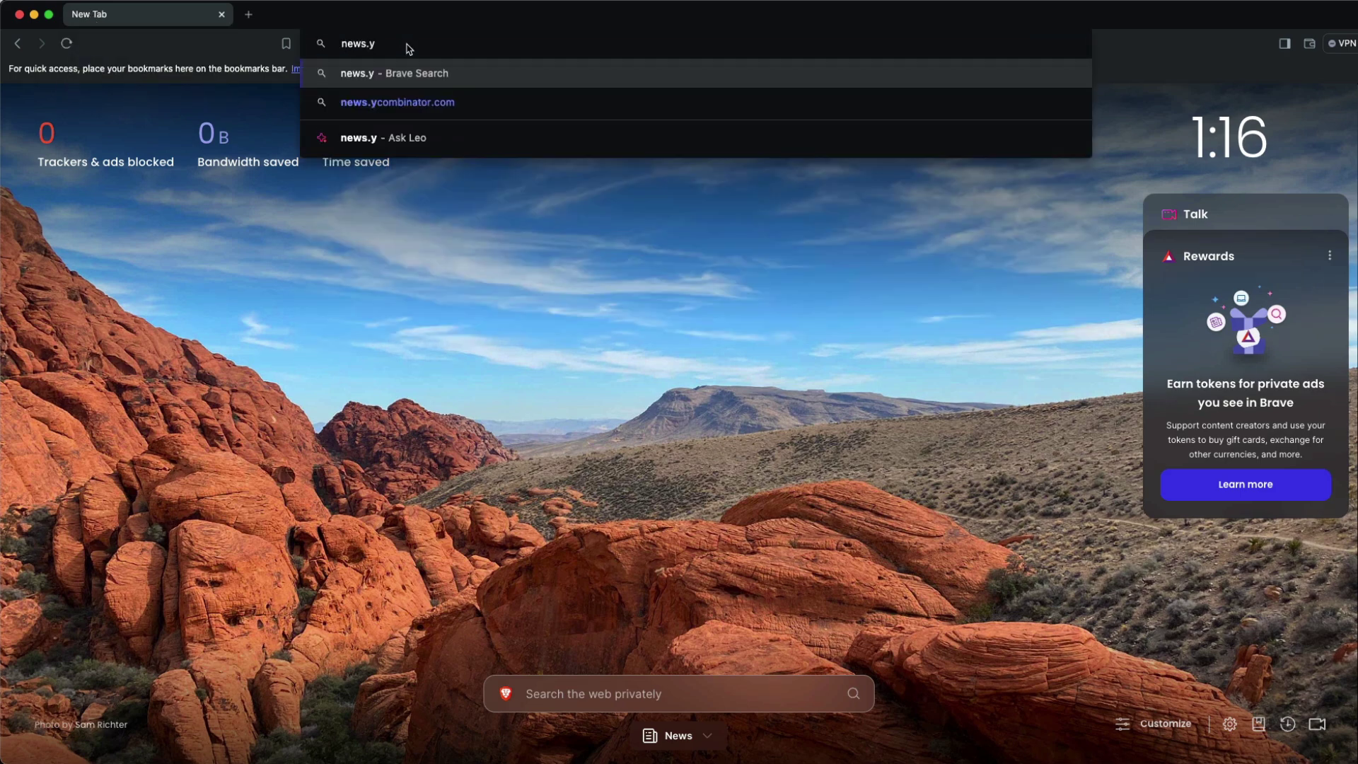
pyautogui.press('Down')
pyautogui.press('Return')
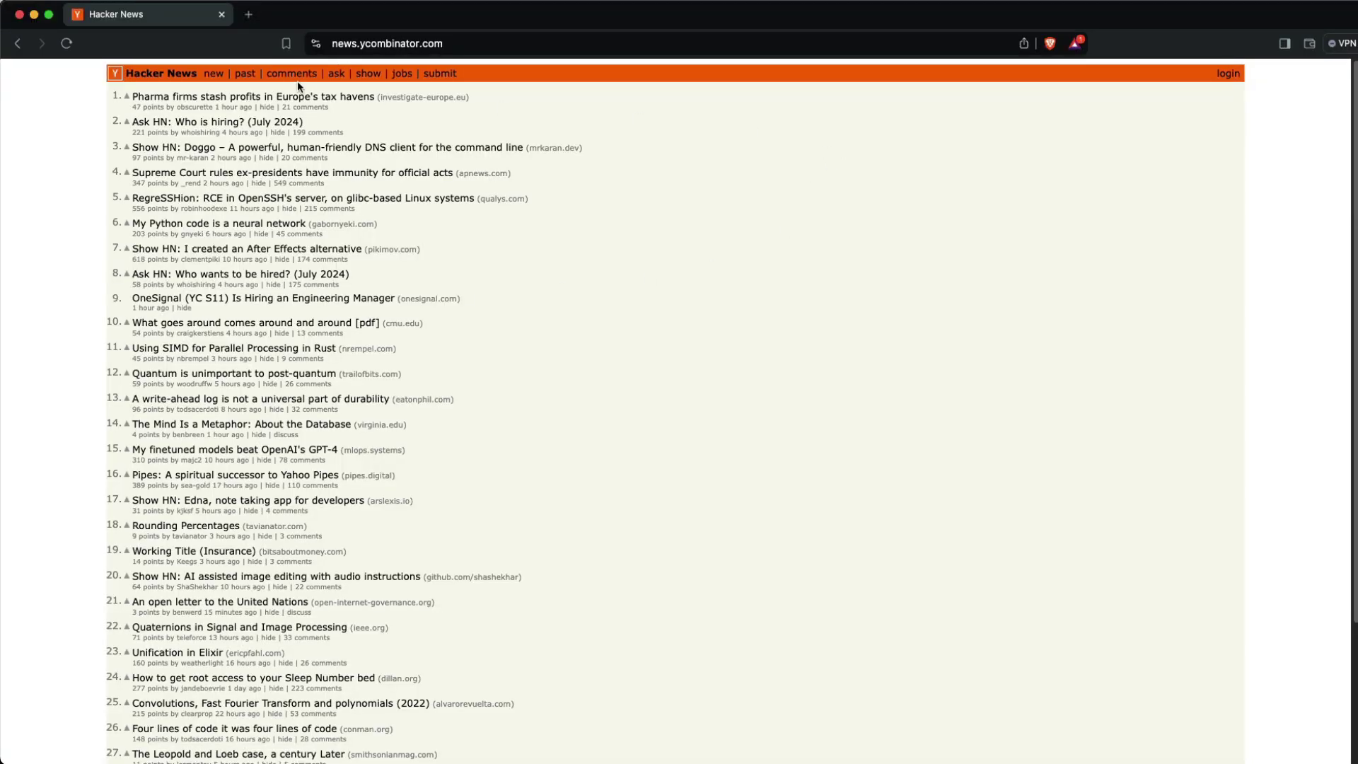
# - Open the 'Pharma firms stash profits in Europe's tax havens' story and select its opening paragraphs
pyautogui.click(307, 96)
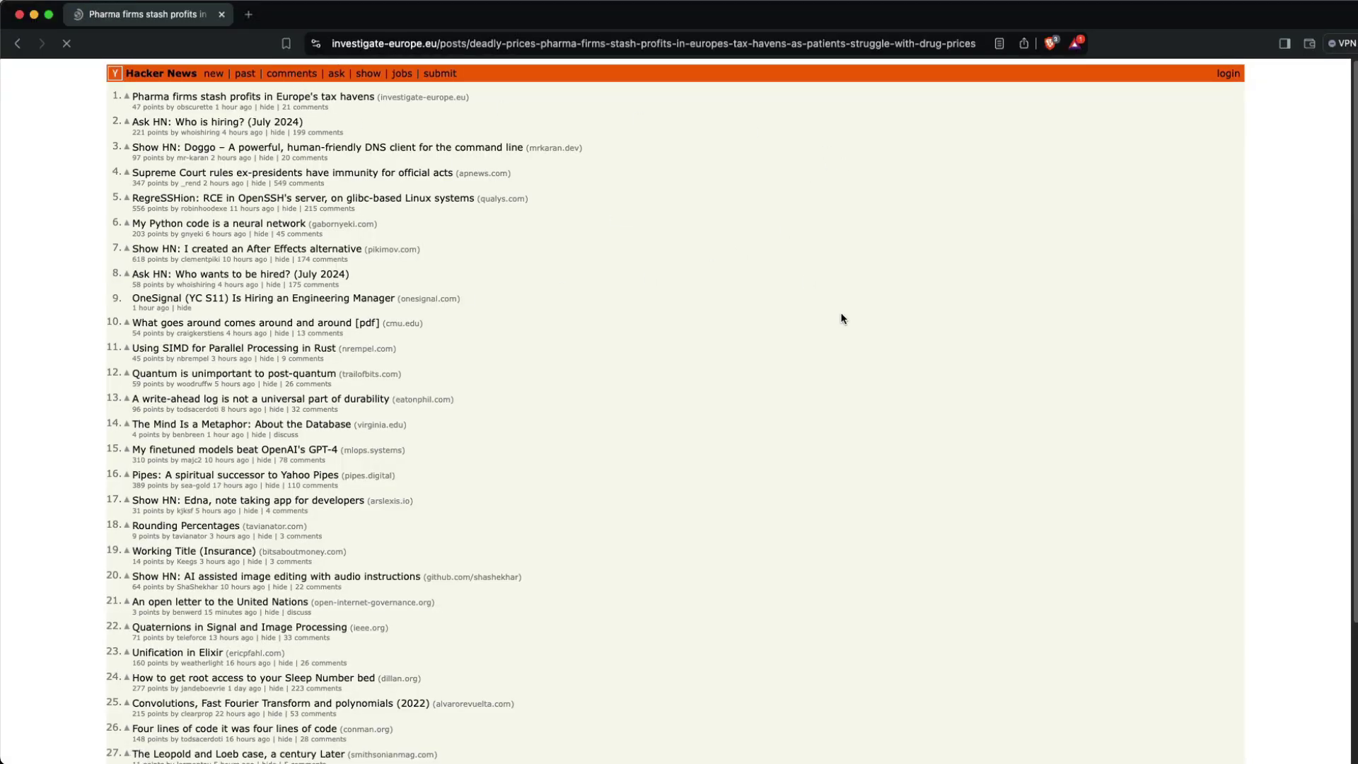
pyautogui.scroll(-8, 647, 382)
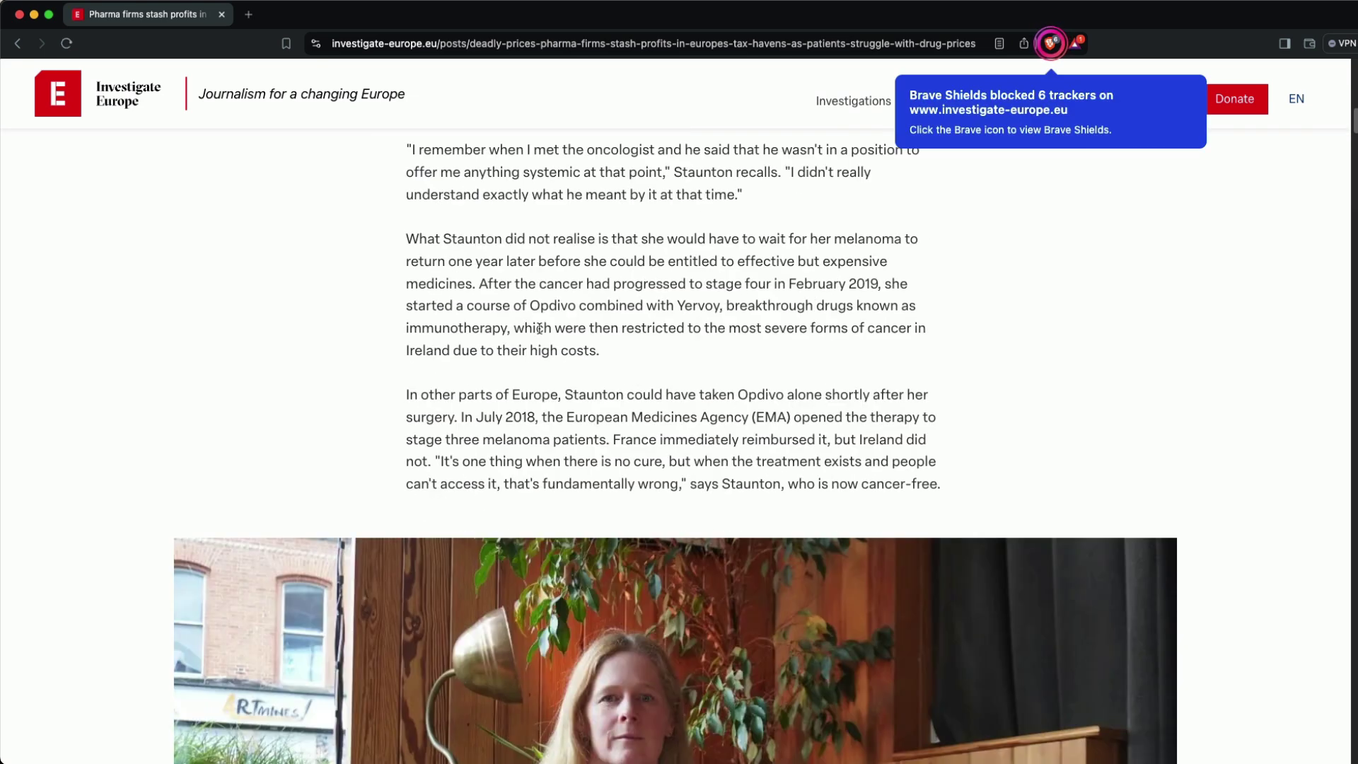
pyautogui.scroll(3, 410, 215)
pyautogui.moveTo(407, 214); pyautogui.dragTo(938, 657)
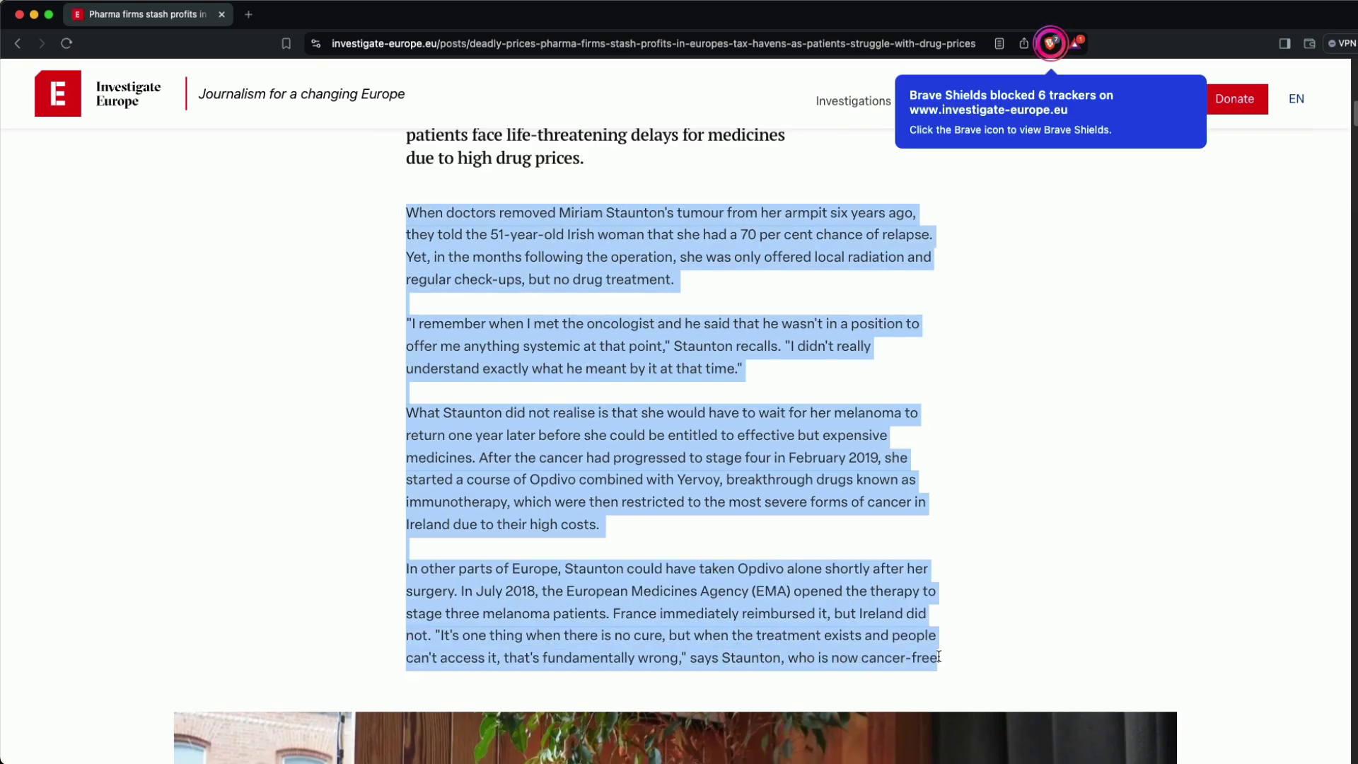
pyautogui.rightClick(629, 364)
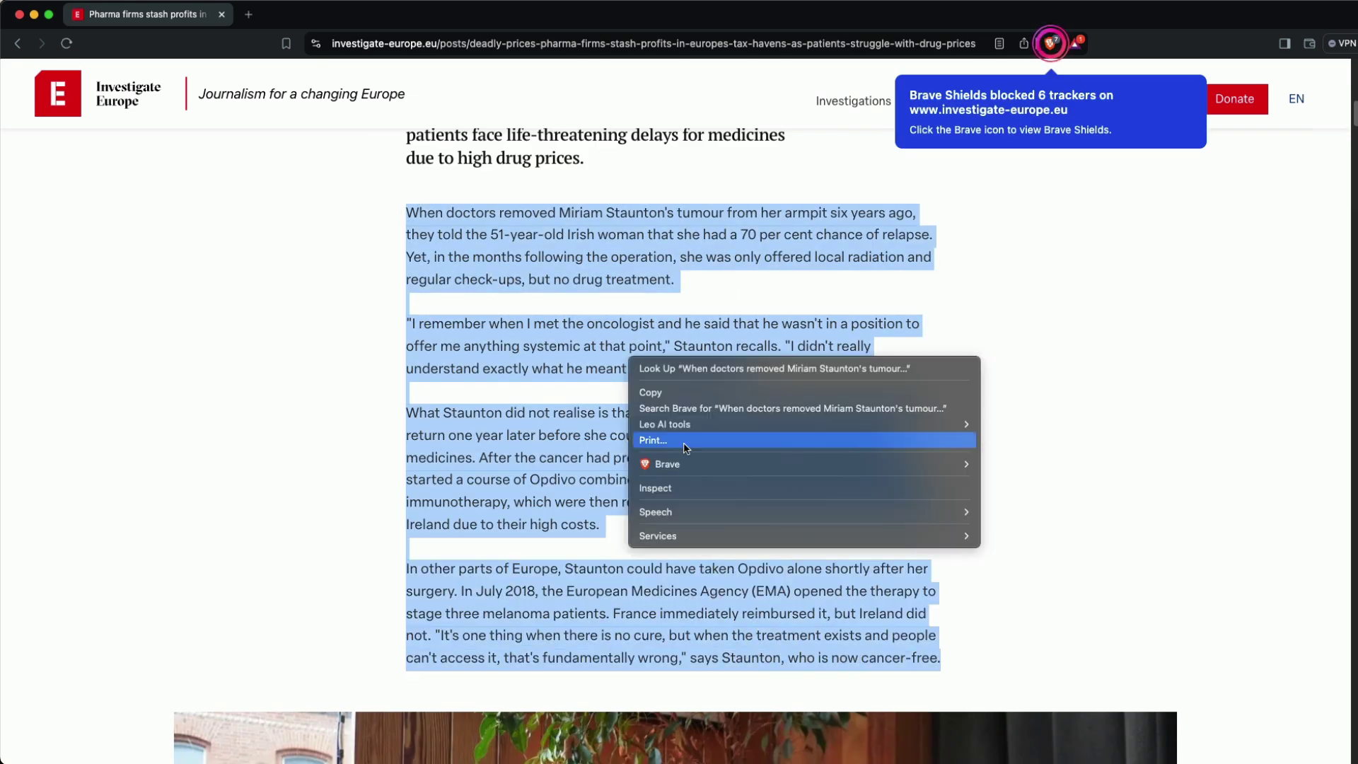
pyautogui.moveTo(705, 427)
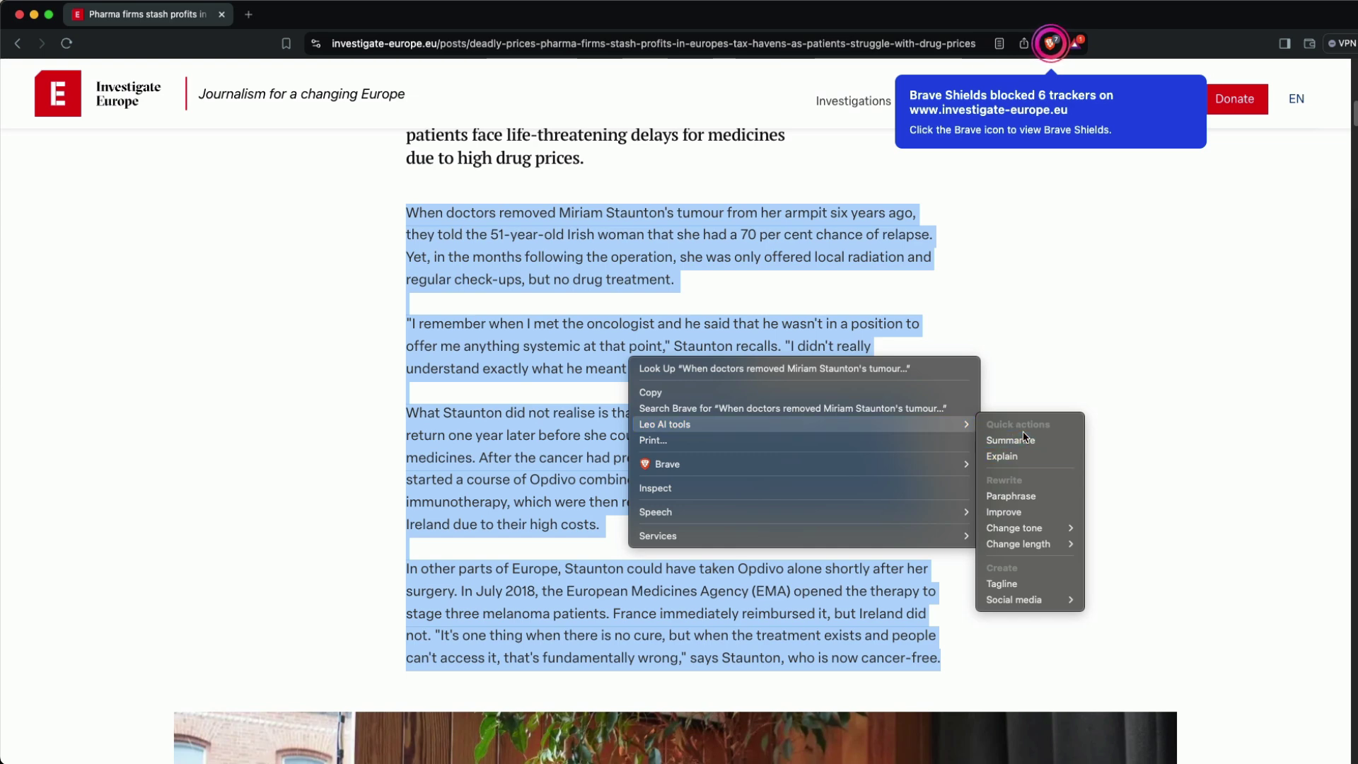
pyautogui.click(539, 287)
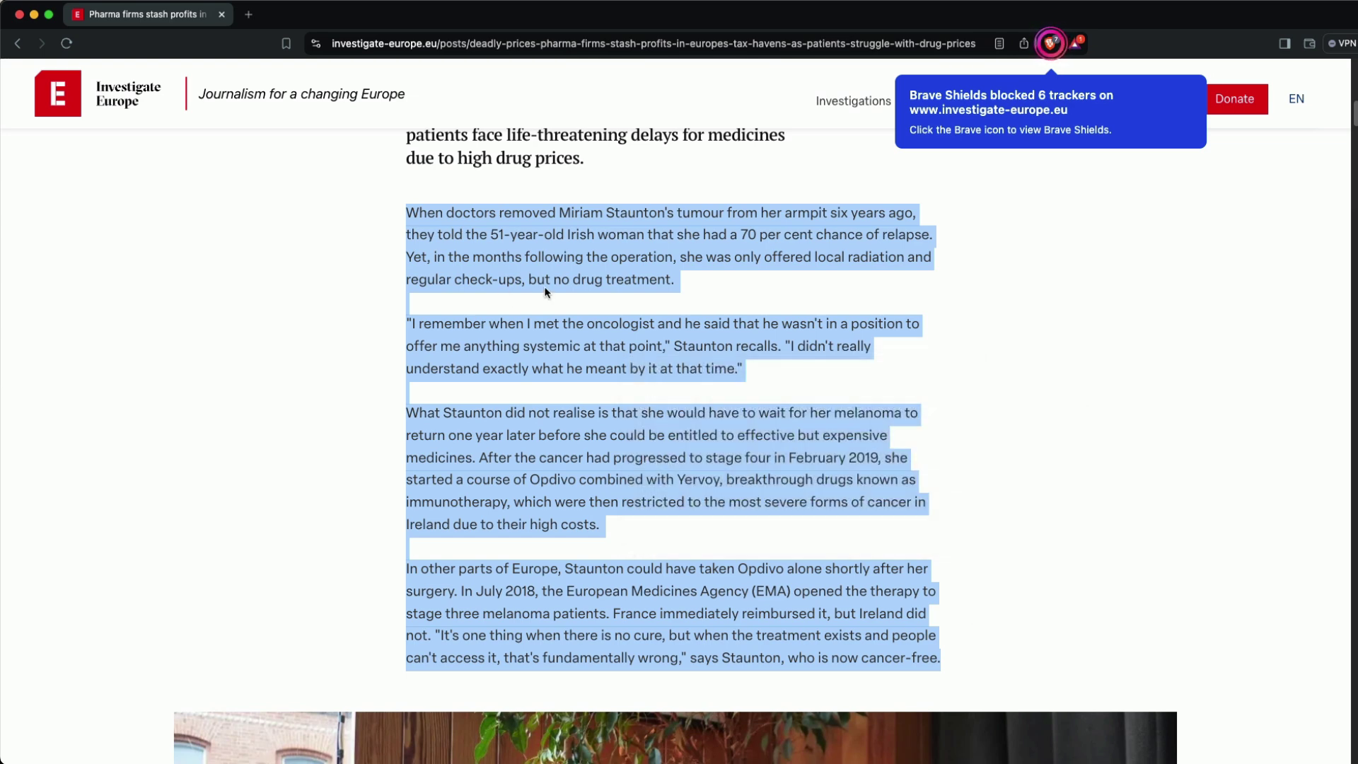
# - Open the Leo settings page and its Bring your own model section in a new tab
pyautogui.click(248, 14)
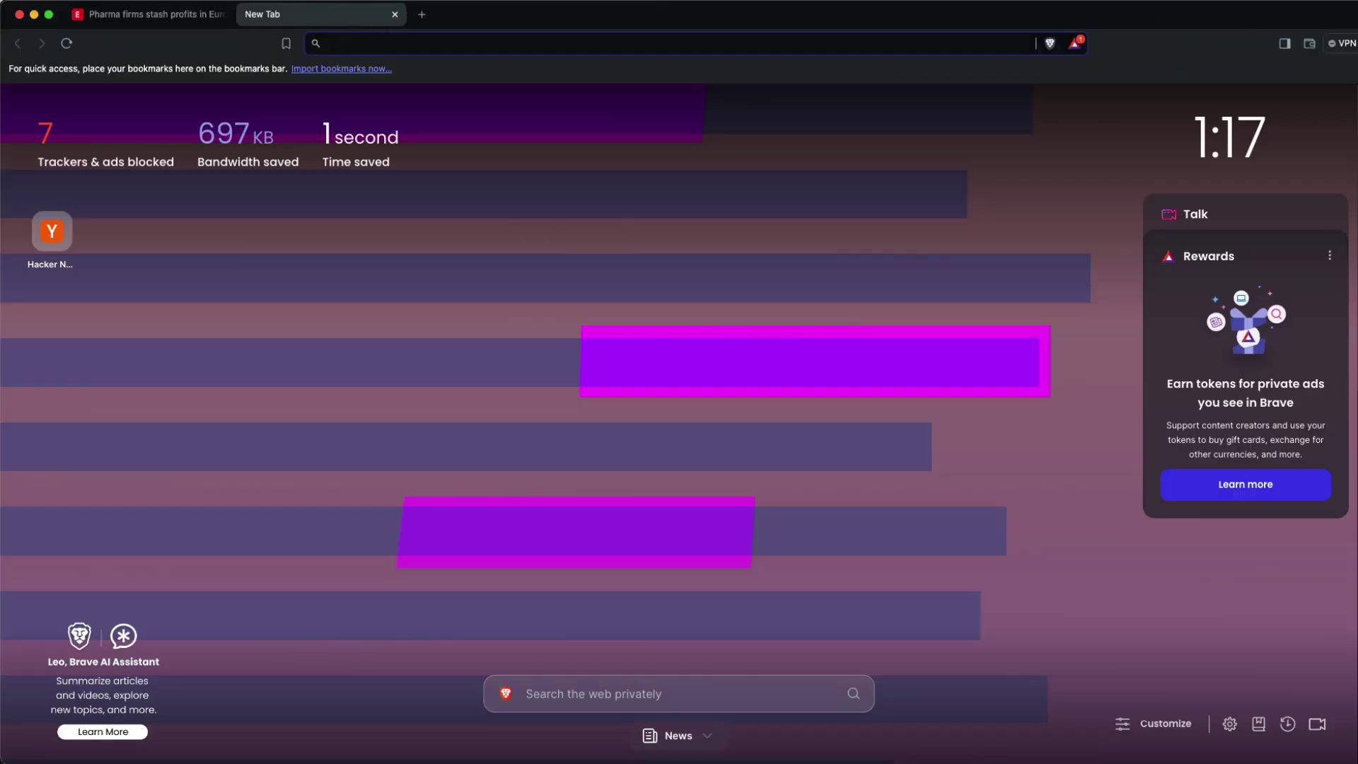
pyautogui.click(1352, 44)
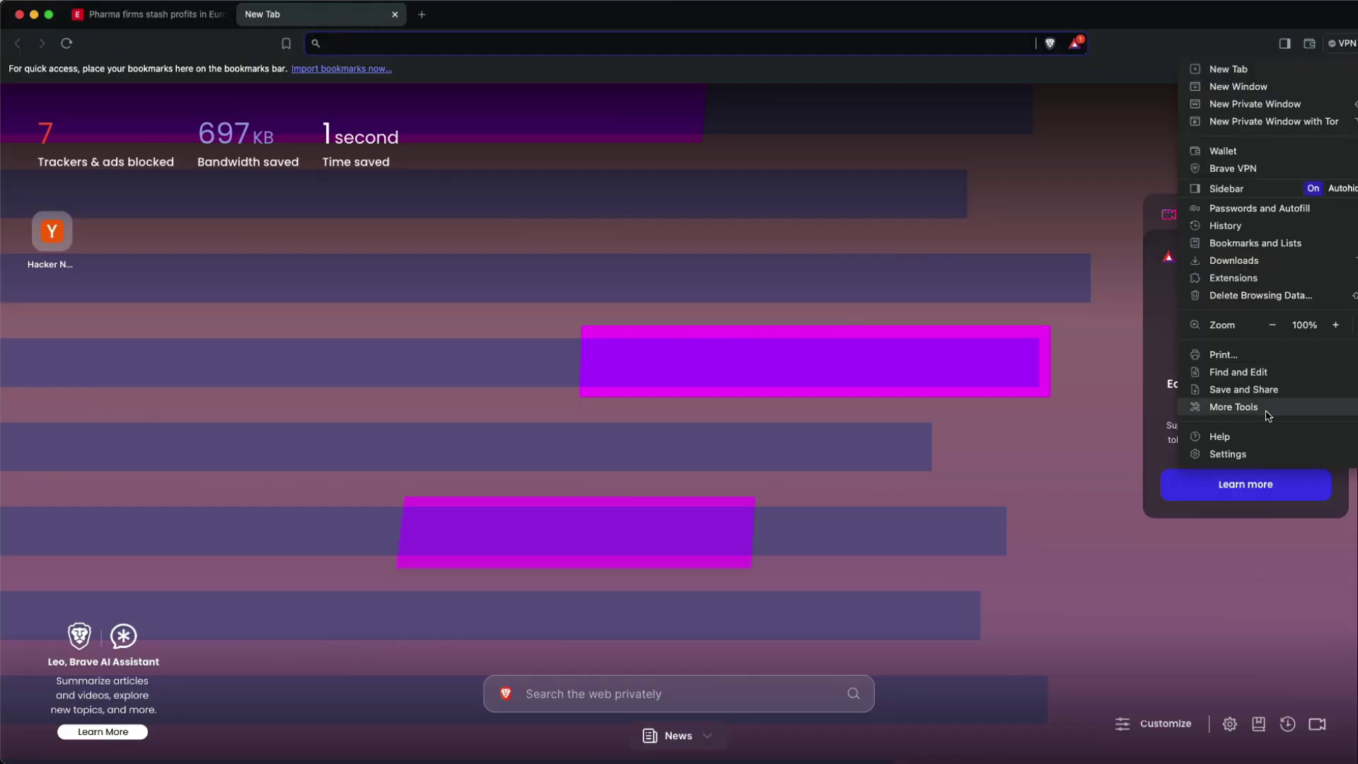
pyautogui.click(1264, 453)
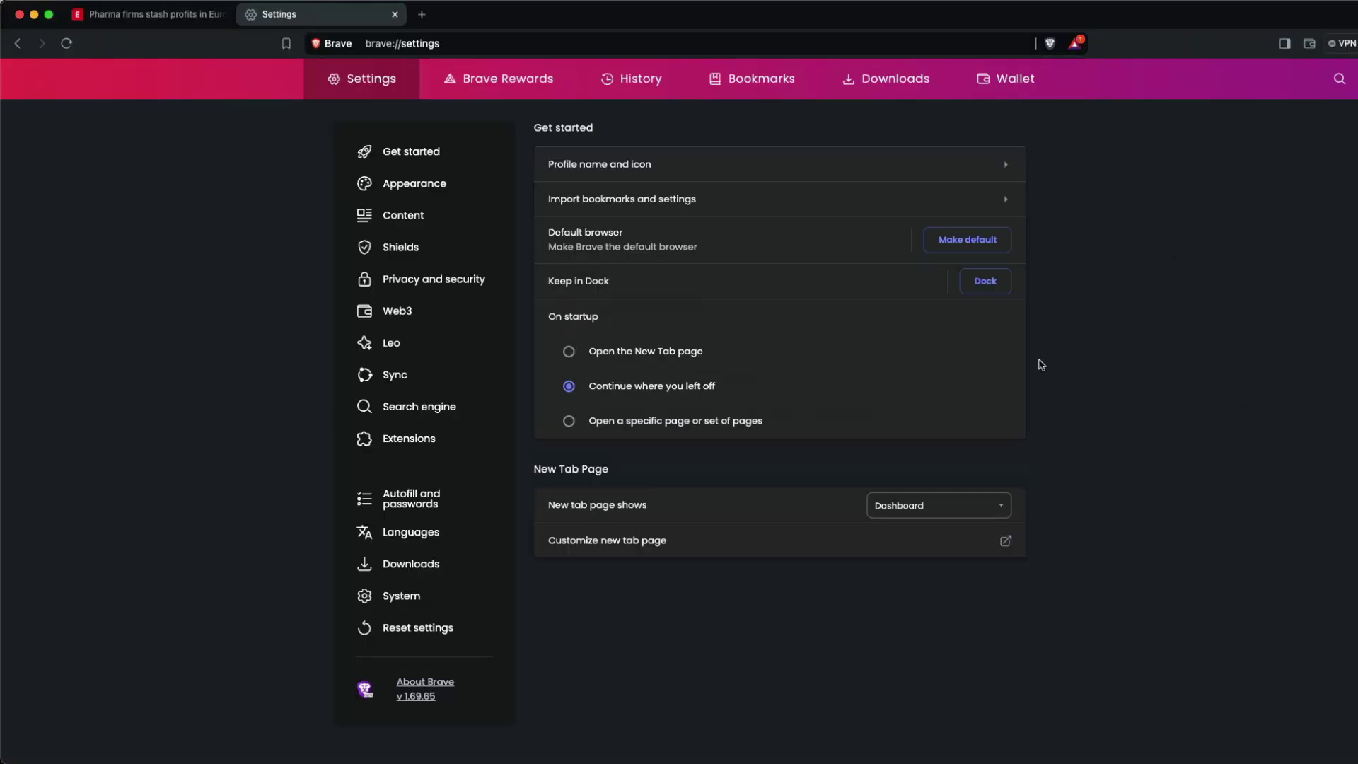
pyautogui.click(397, 343)
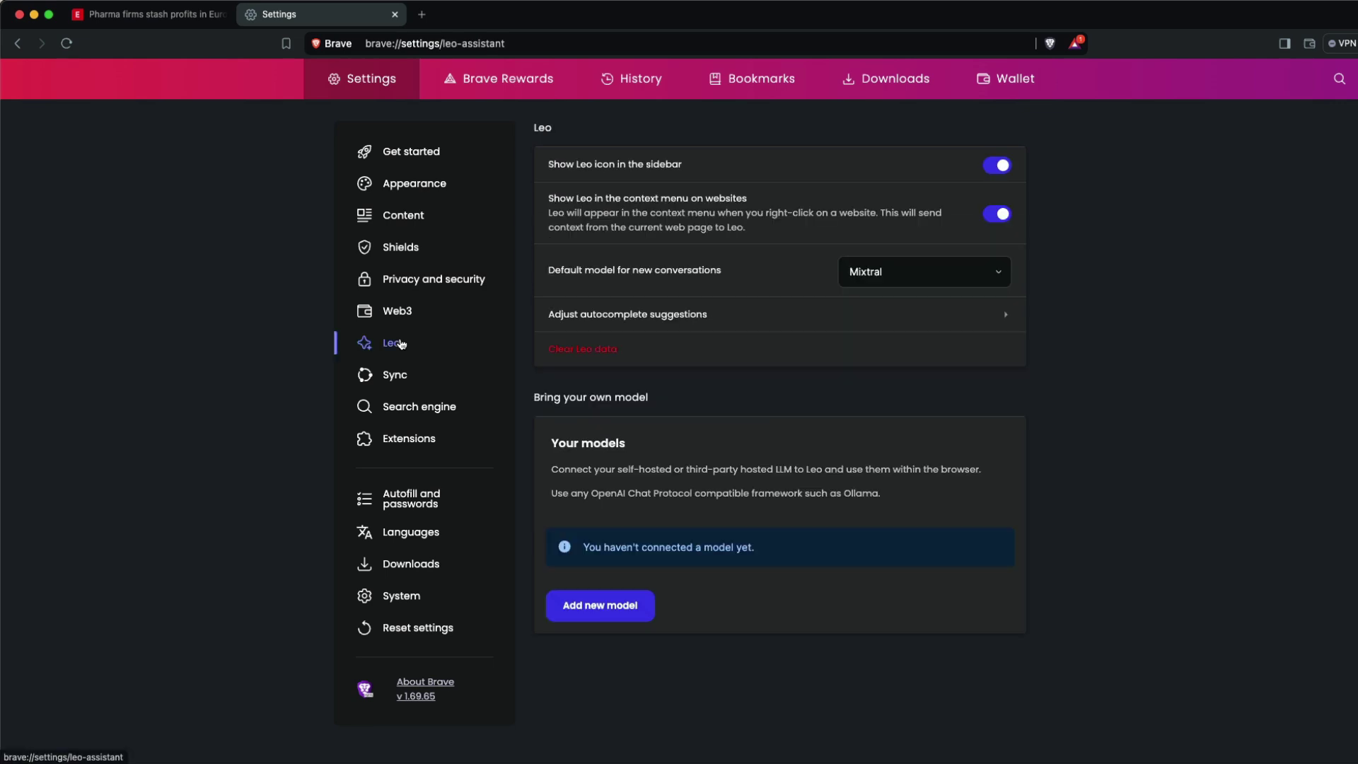
pyautogui.moveTo(535, 396); pyautogui.dragTo(667, 397)
pyautogui.click(667, 396)
pyautogui.moveTo(553, 468); pyautogui.dragTo(940, 507)
# - Start a custom model with the pasted Ollama endpoint and model request name llama3
pyautogui.click(607, 601)
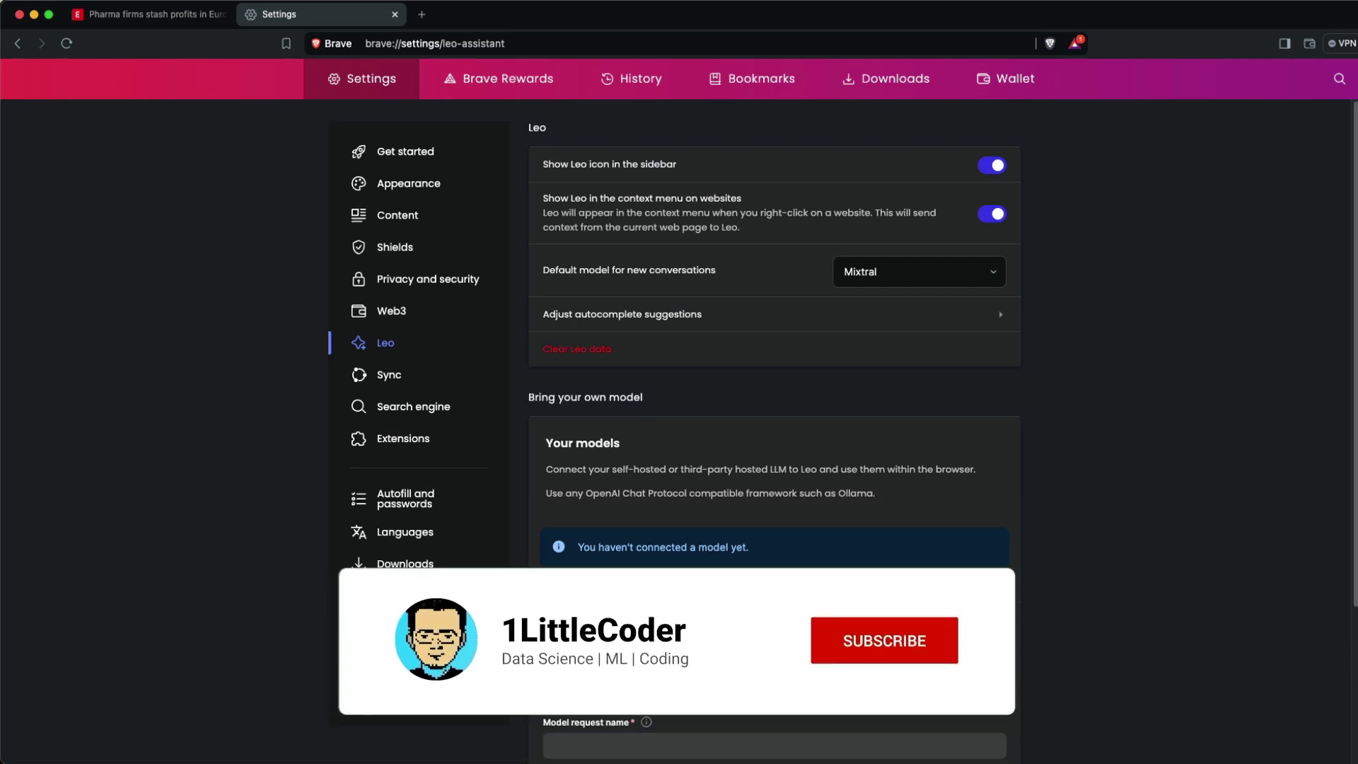
pyautogui.scroll(-3, 774, 424)
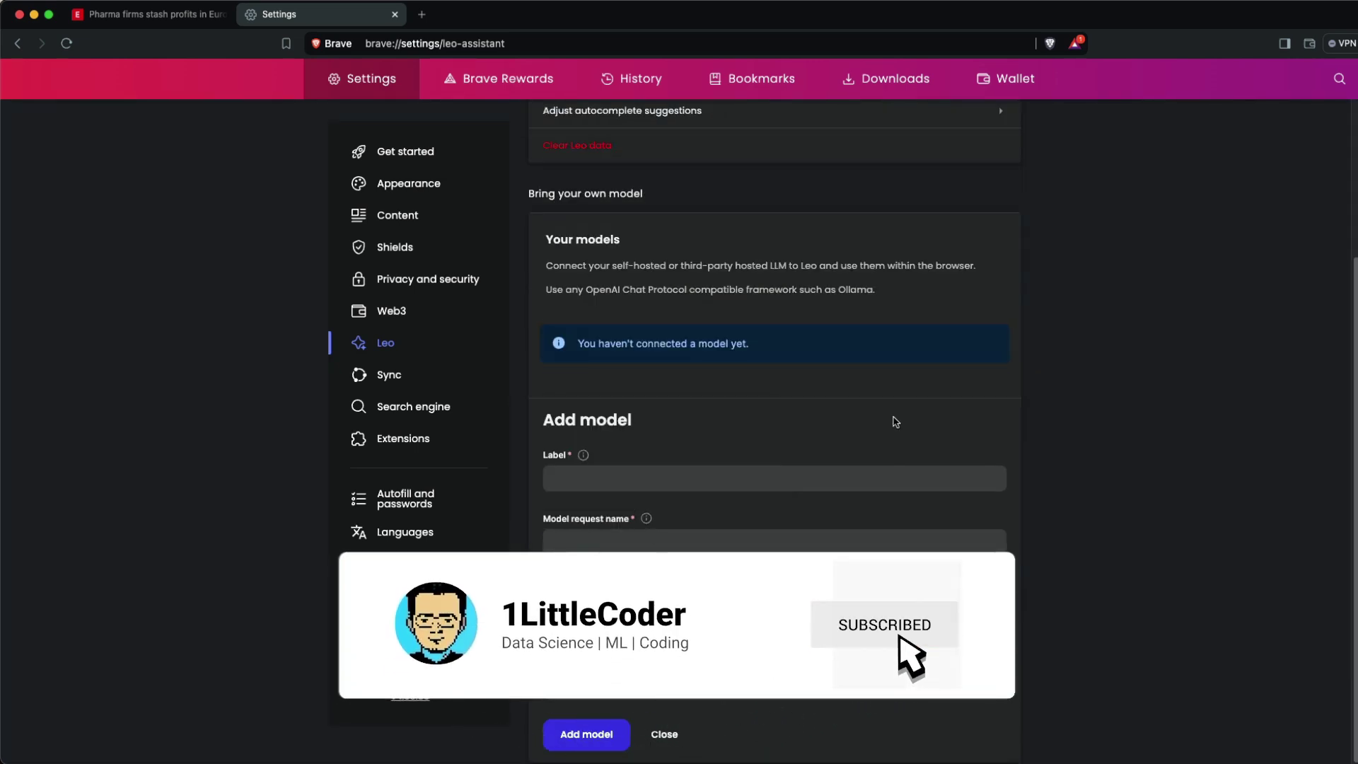
pyautogui.moveTo(626, 587)
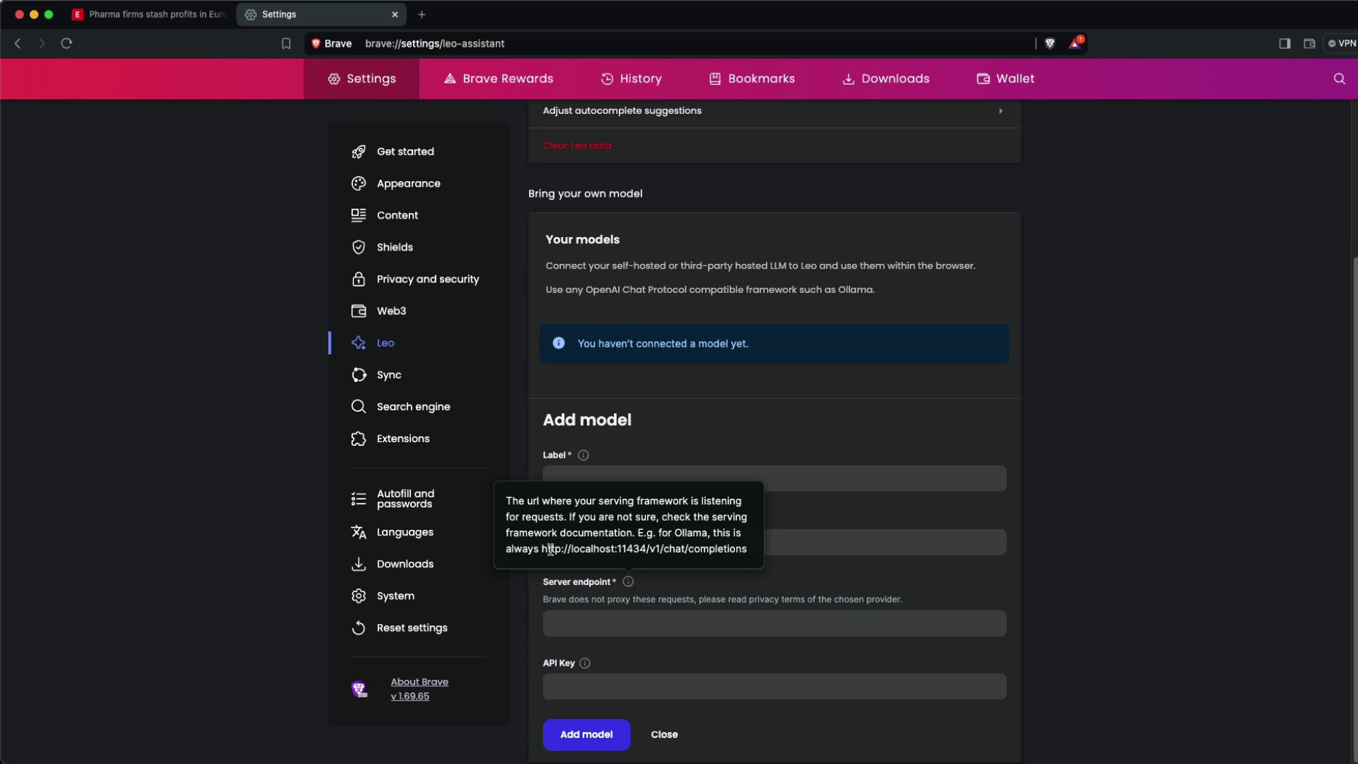
pyautogui.moveTo(566, 551); pyautogui.dragTo(753, 559)
pyautogui.press('super+c')
pyautogui.click(696, 622)
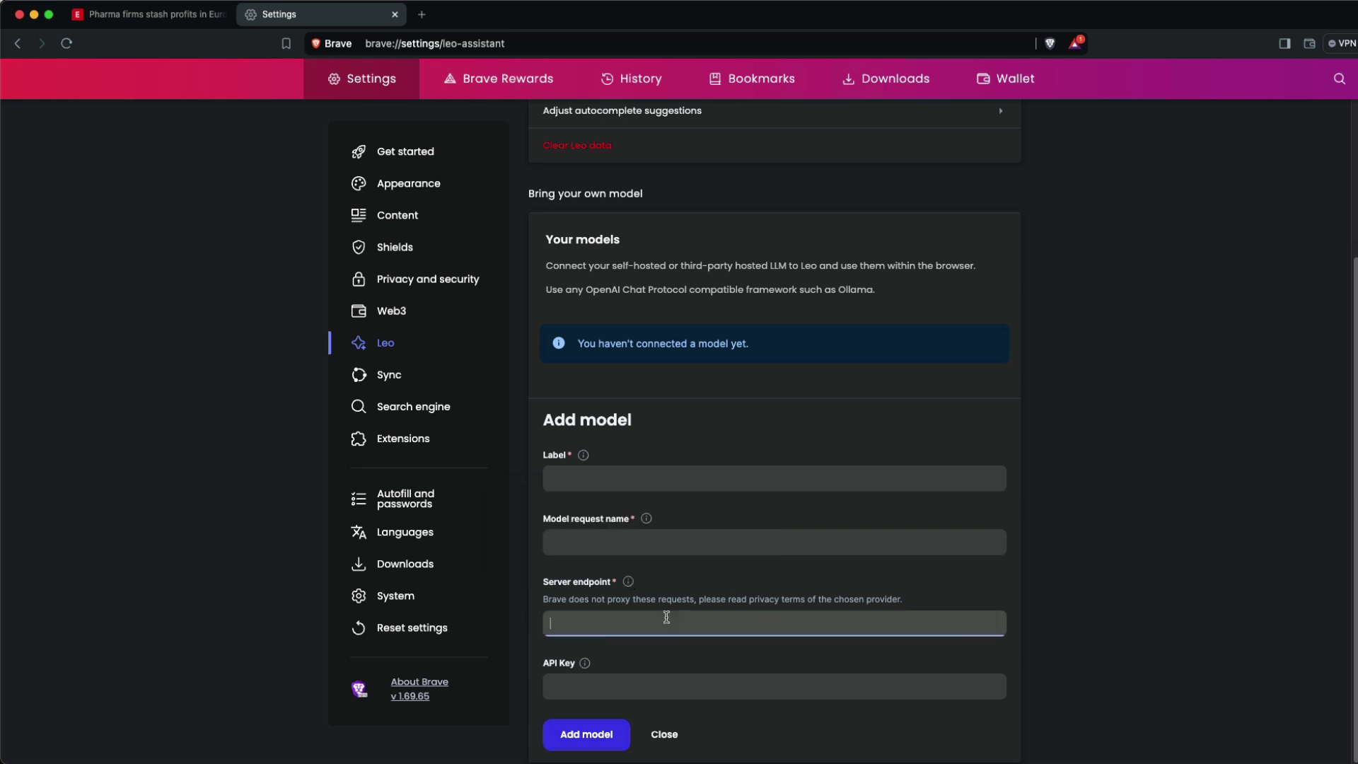
pyautogui.press('super+v')
pyautogui.click(613, 538)
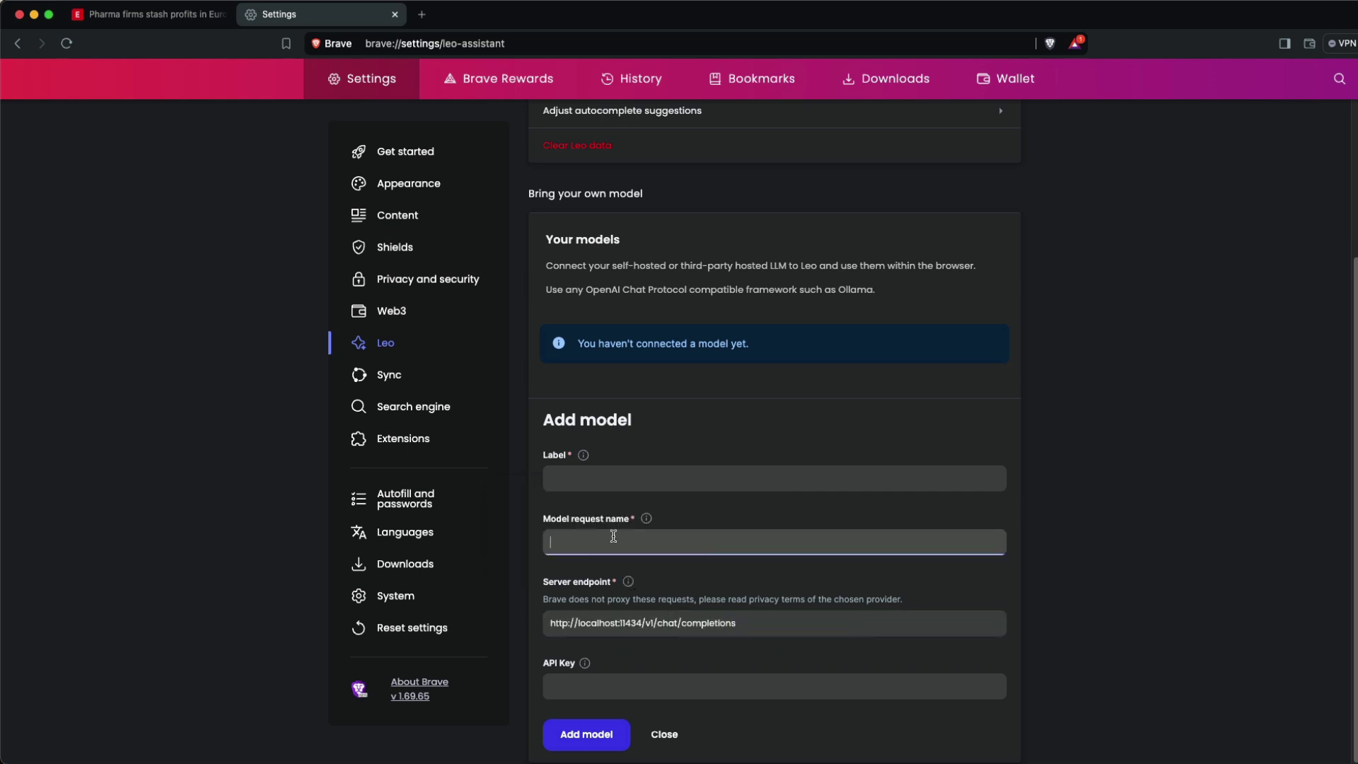
pyautogui.write('llama3')
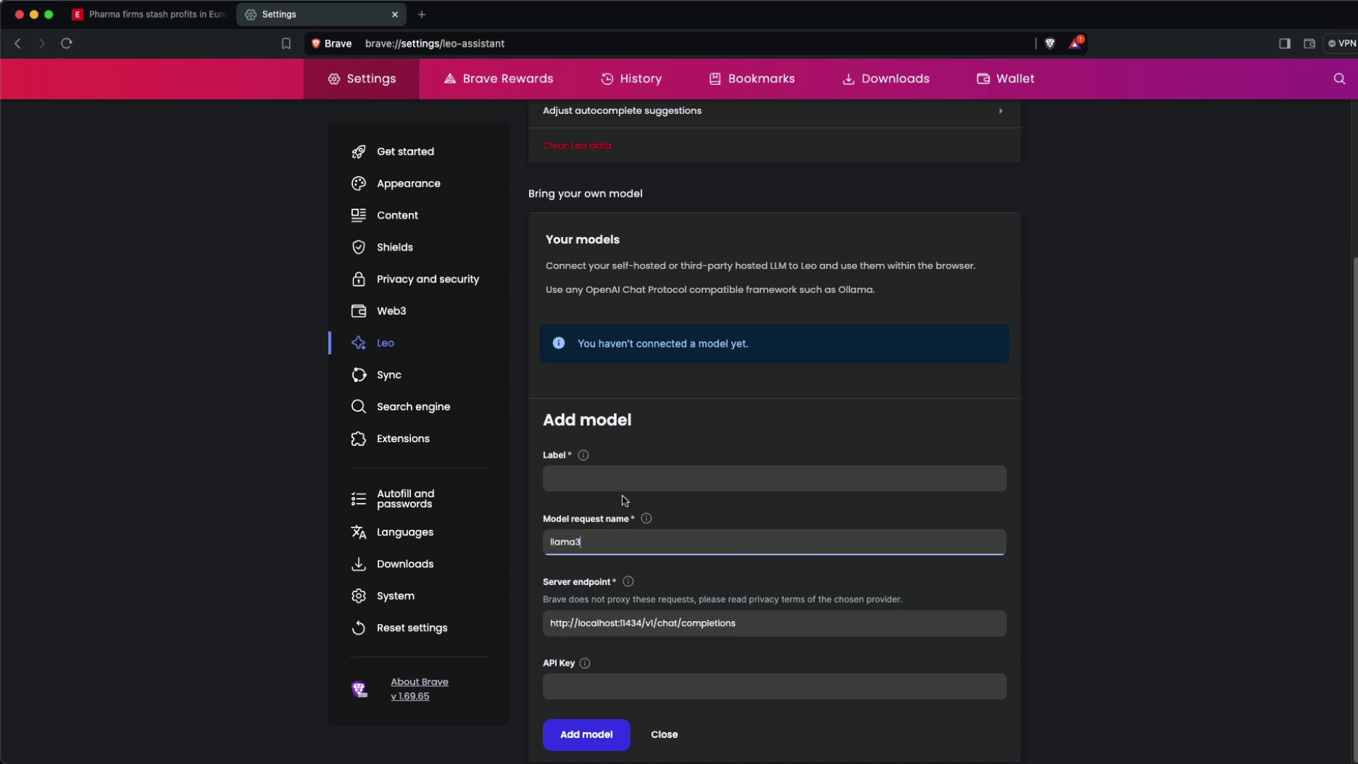
# - Label the model Llama3, add it, and make it the default for new conversations
pyautogui.click(623, 483)
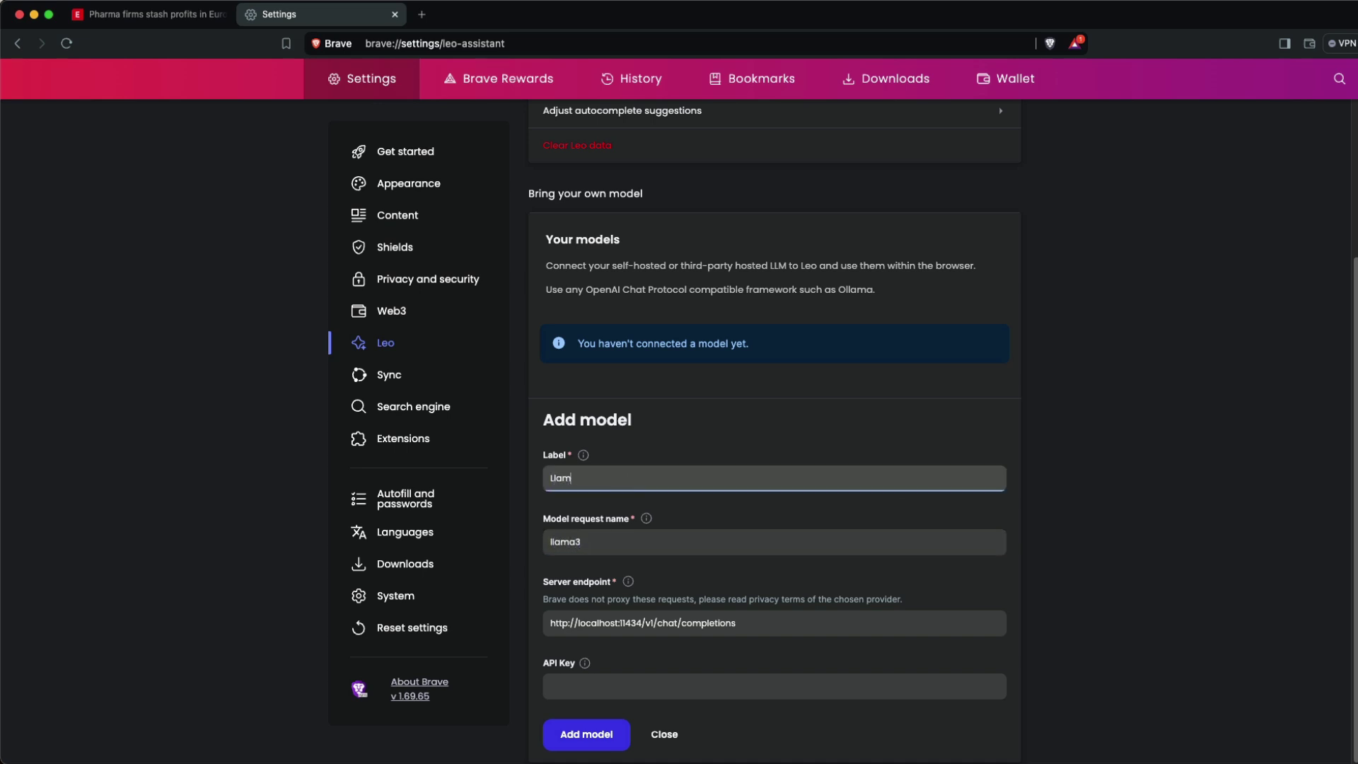
pyautogui.write('Llama3')
pyautogui.click(586, 734)
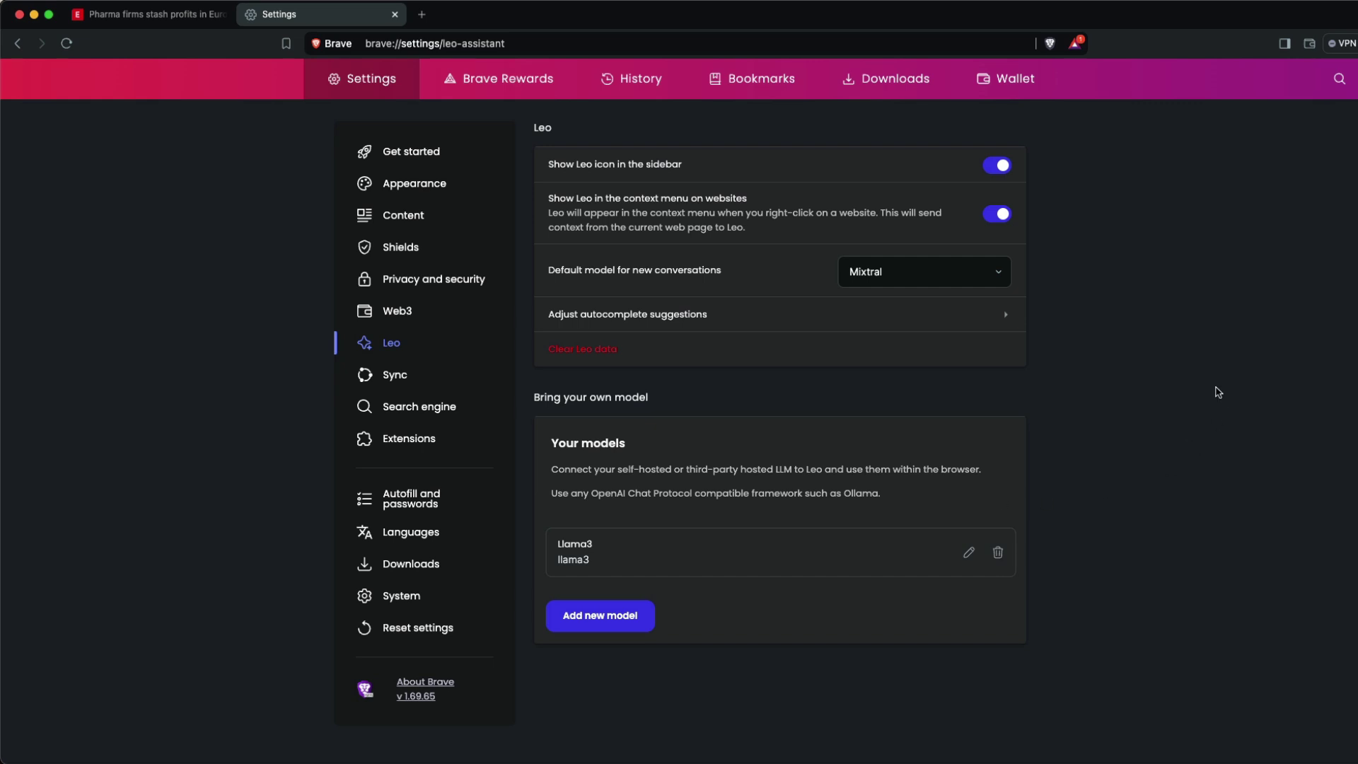
pyautogui.click(899, 271)
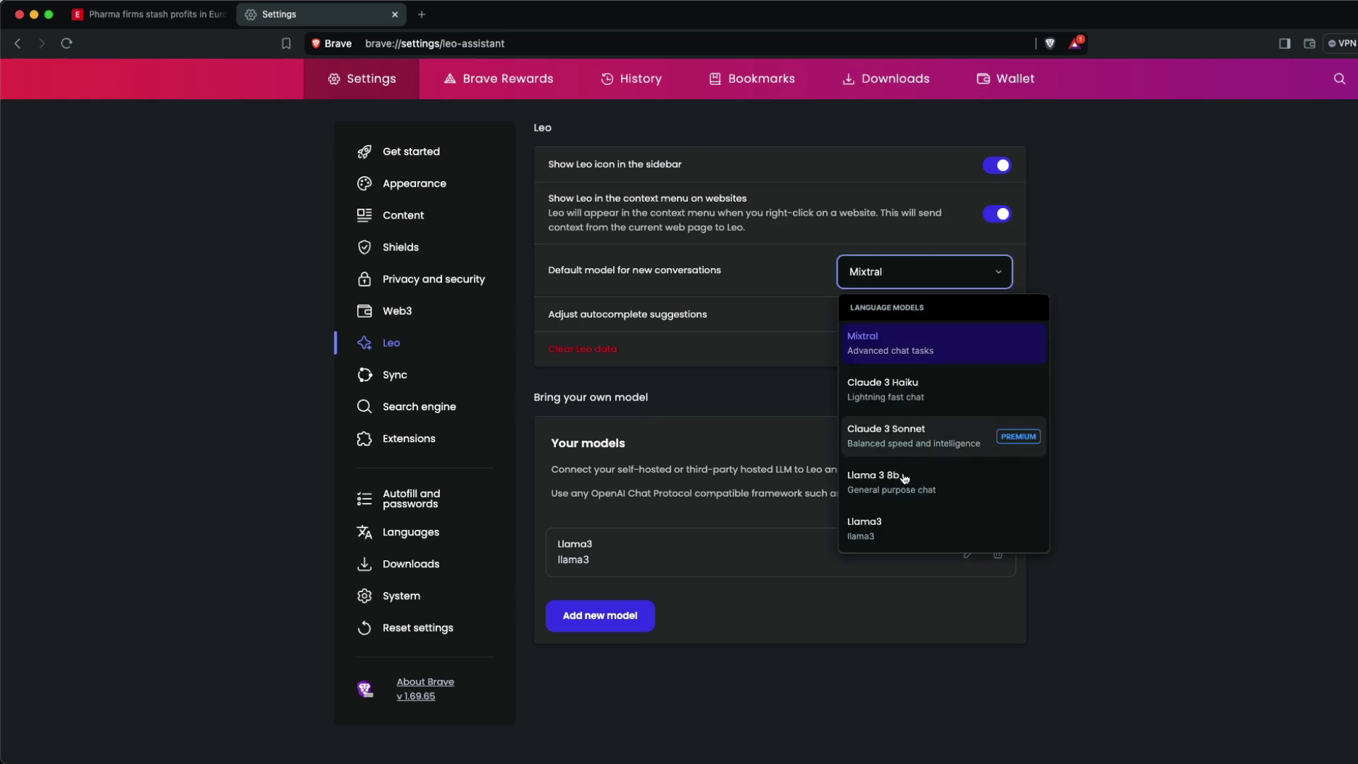
pyautogui.click(893, 540)
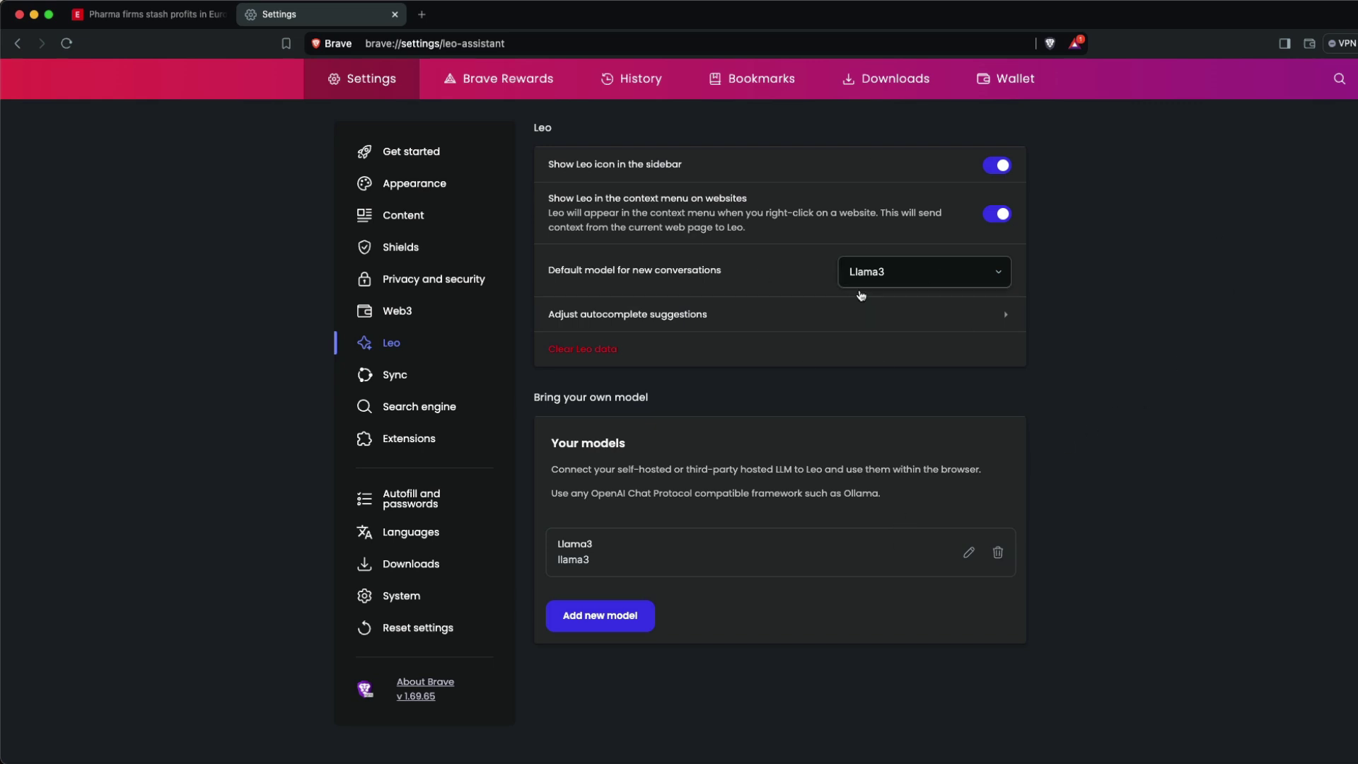
# - Open the Leo sidebar, ask 'who are you', and accept the disclaimer
pyautogui.click(1284, 44)
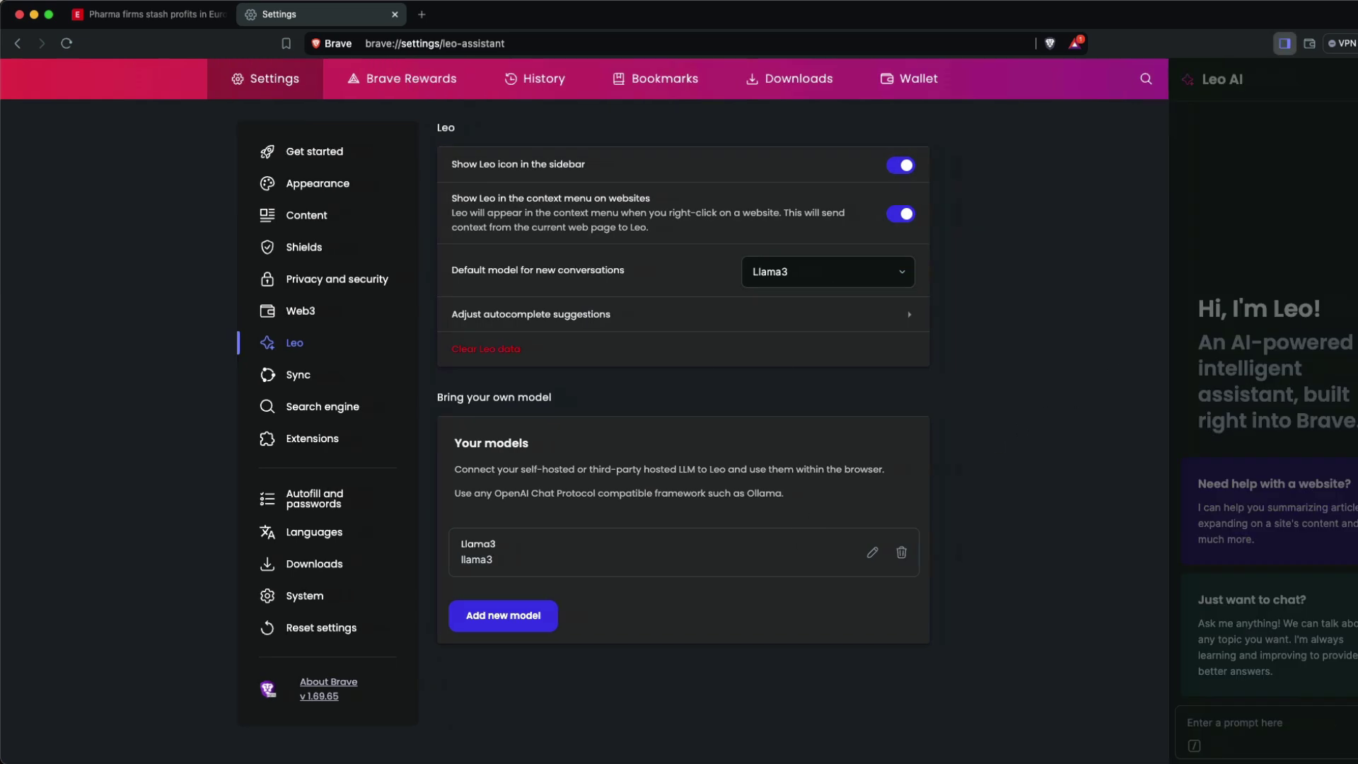
pyautogui.click(1233, 723)
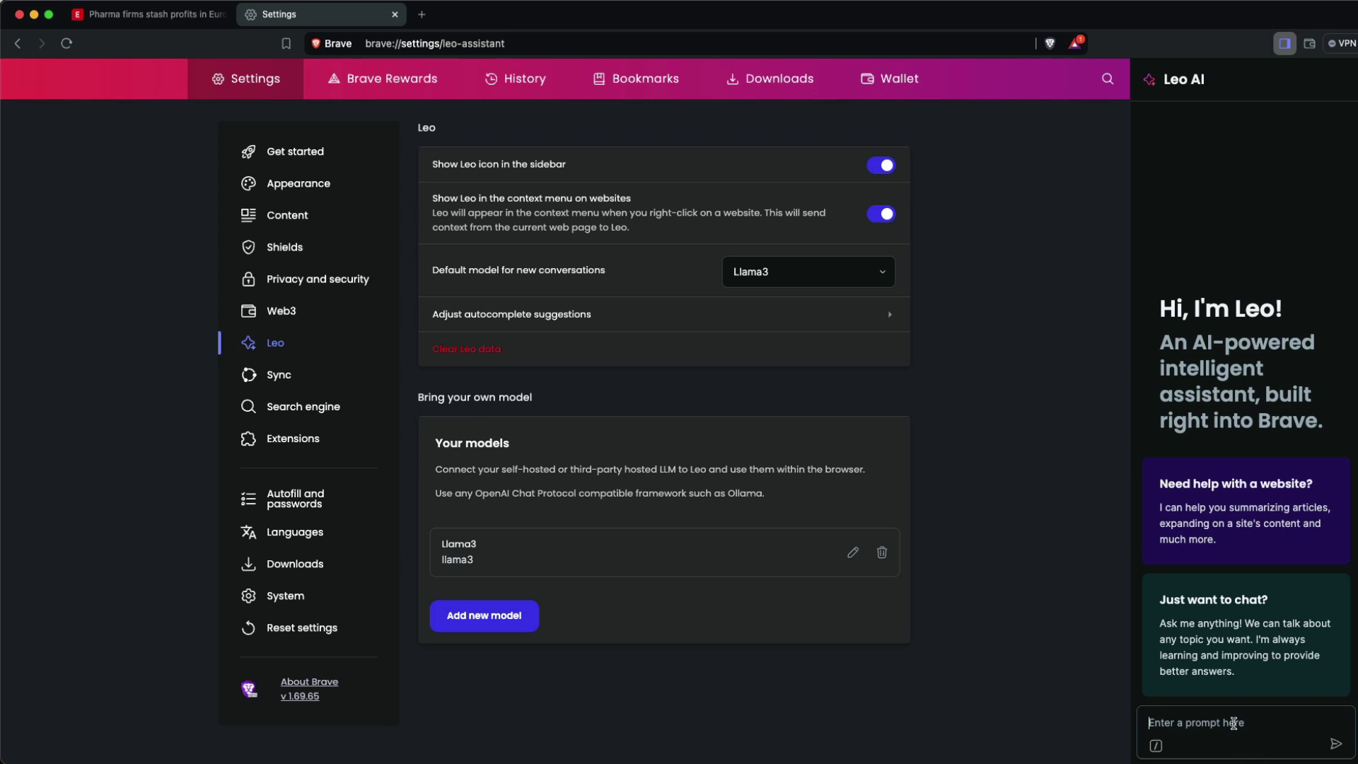
pyautogui.write('who are you?')
pyautogui.press('Return')
pyautogui.click(1234, 729)
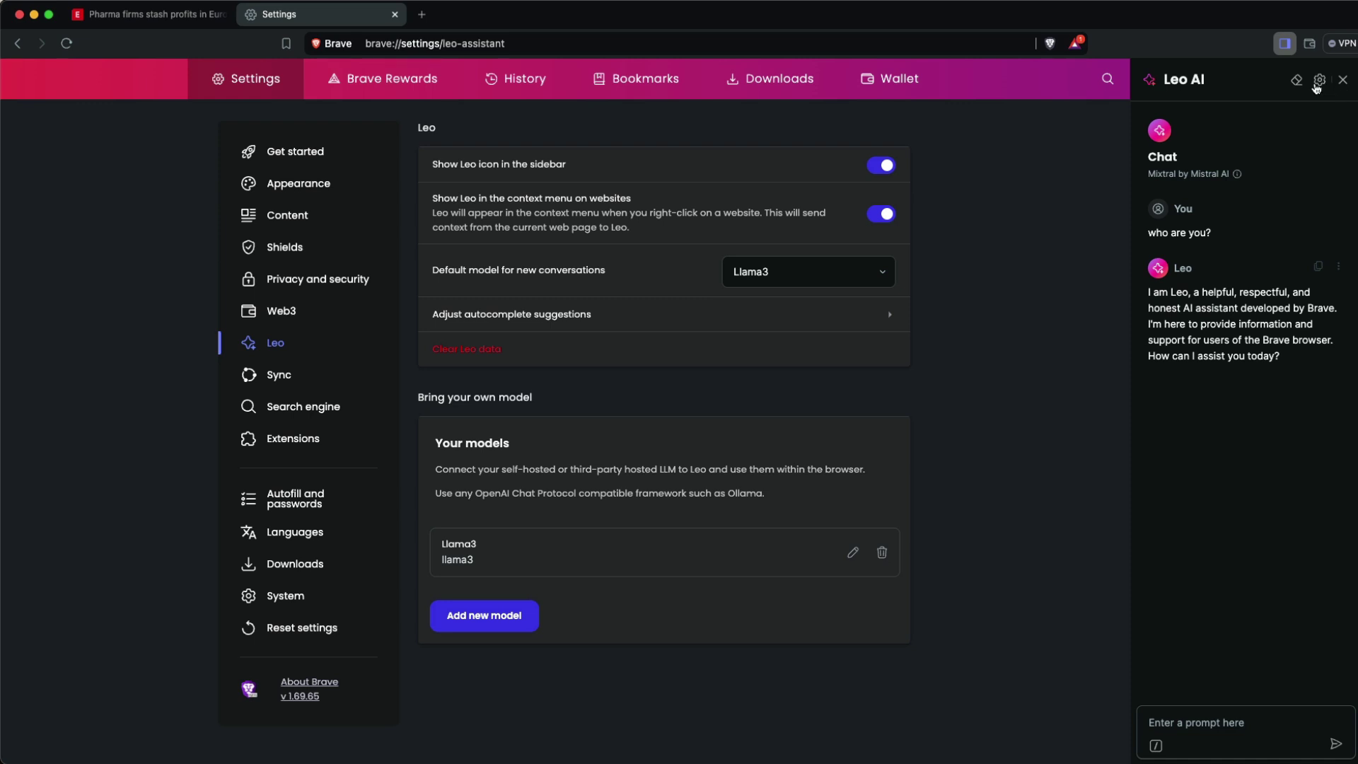
# - Switch the chat to the Llama3 model and ask 'how is life?'
pyautogui.click(1317, 82)
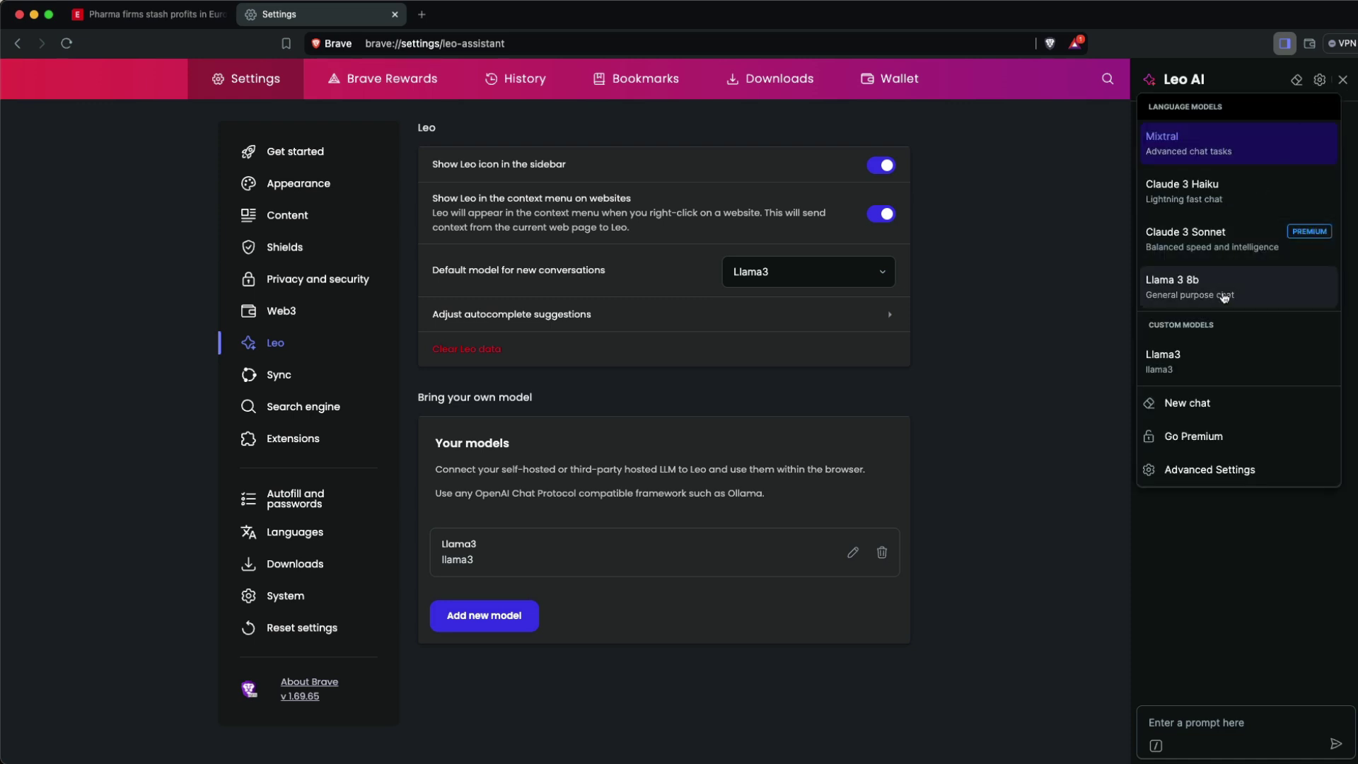
pyautogui.click(1215, 353)
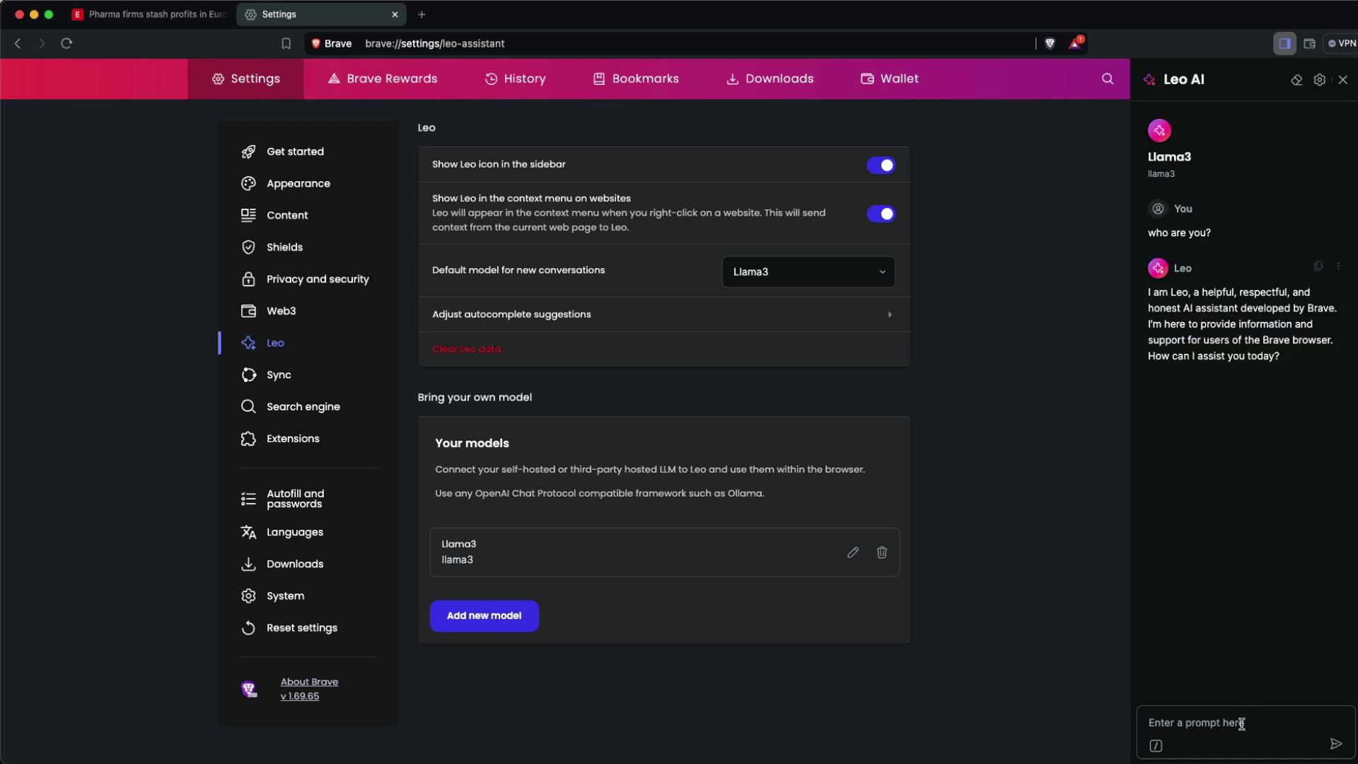
pyautogui.click(1240, 722)
pyautogui.write('how is life?')
pyautogui.press('Return')
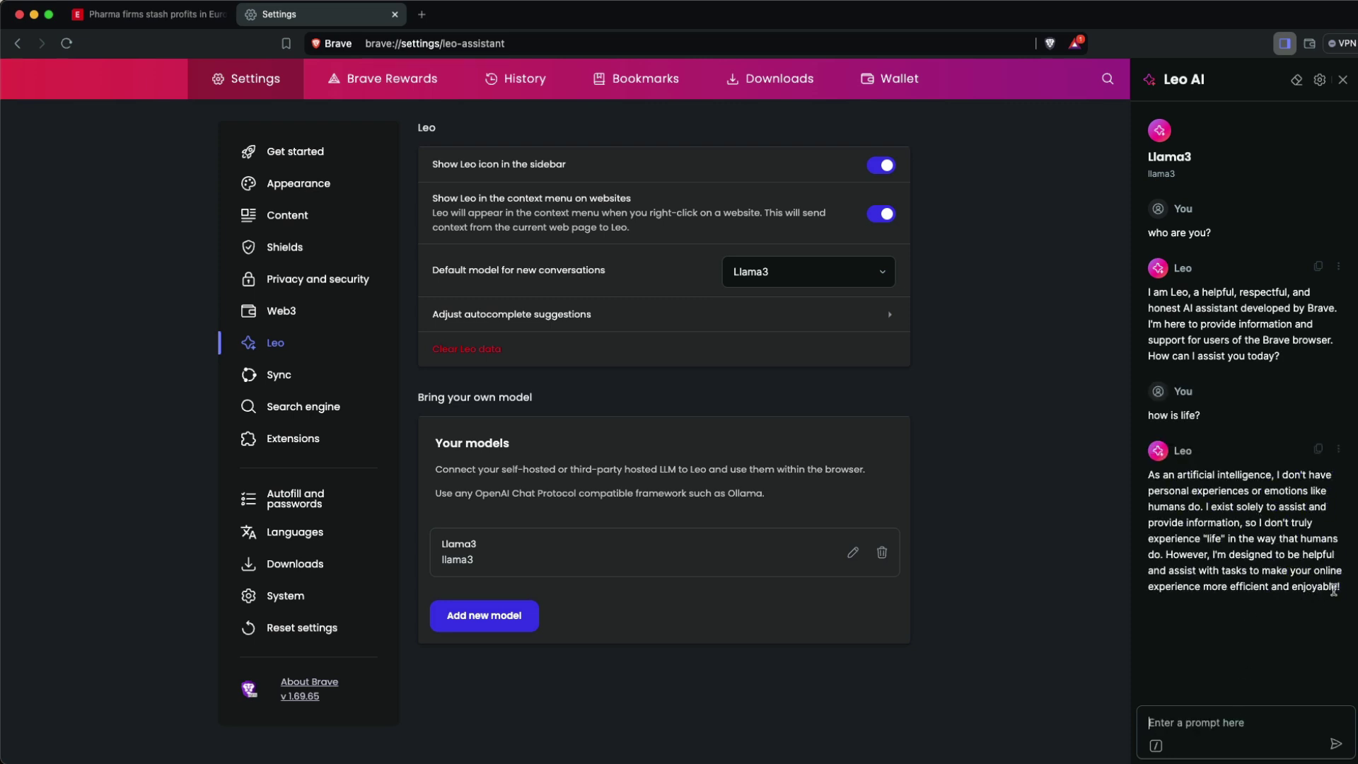
pyautogui.moveTo(1339, 592); pyautogui.dragTo(1140, 484)
pyautogui.click(1140, 485)
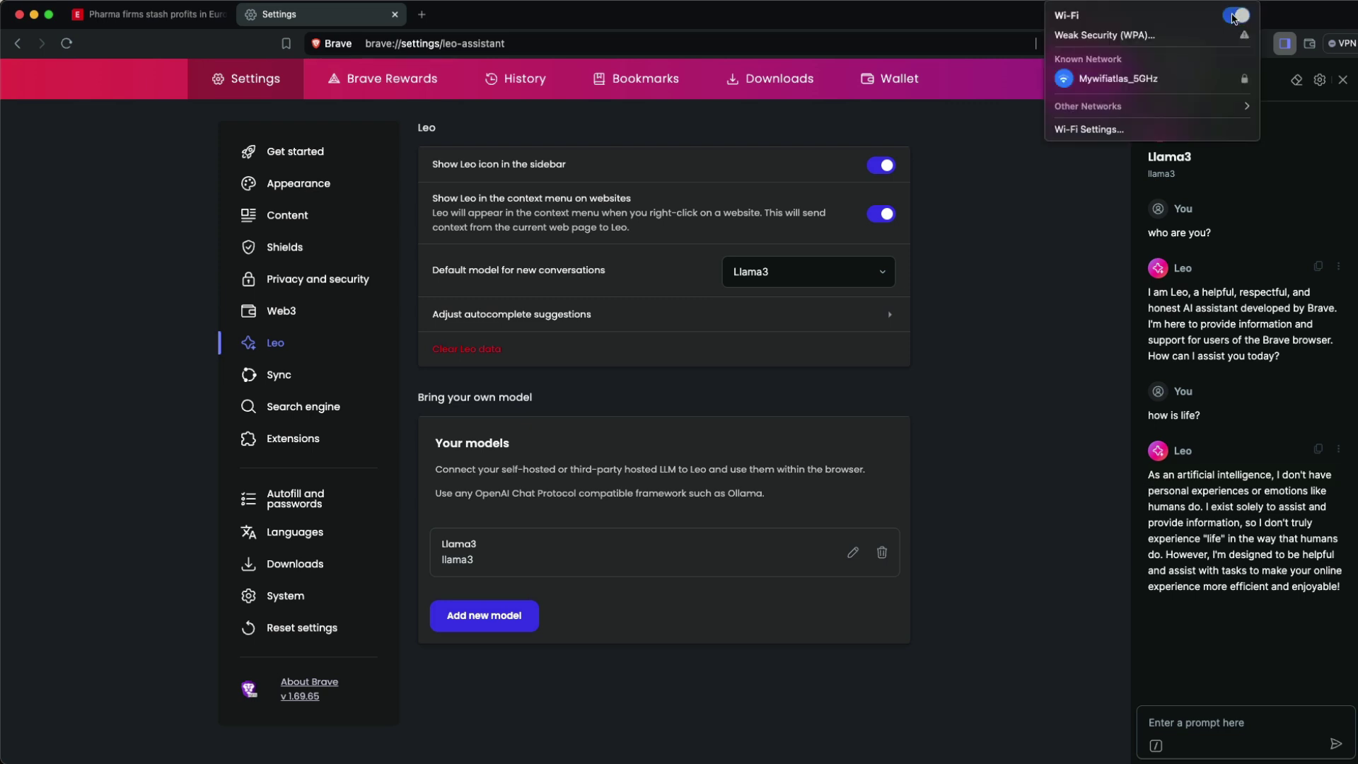
# - Turn Wi-Fi off and ask Llama3 'do you like me?'
pyautogui.click(1234, 16)
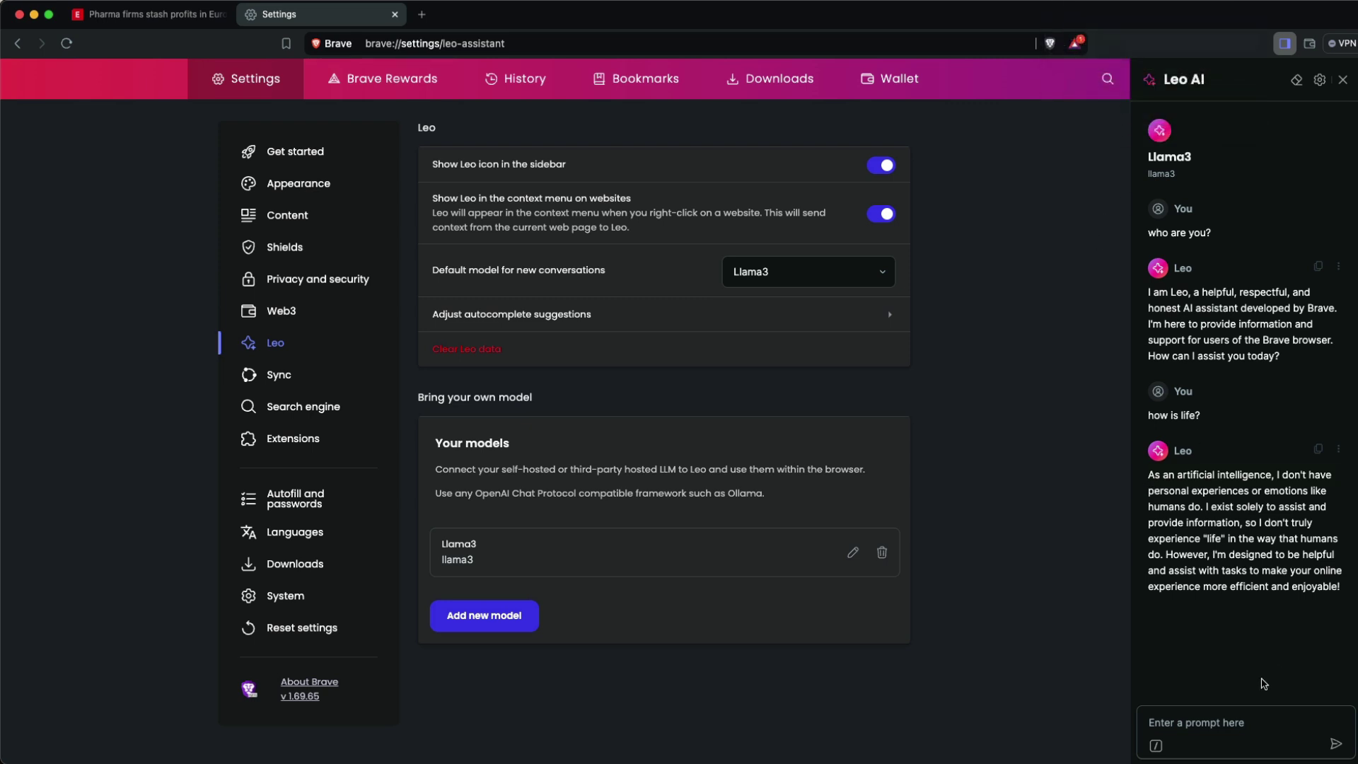
pyautogui.write('do you like me?')
pyautogui.press('Return')
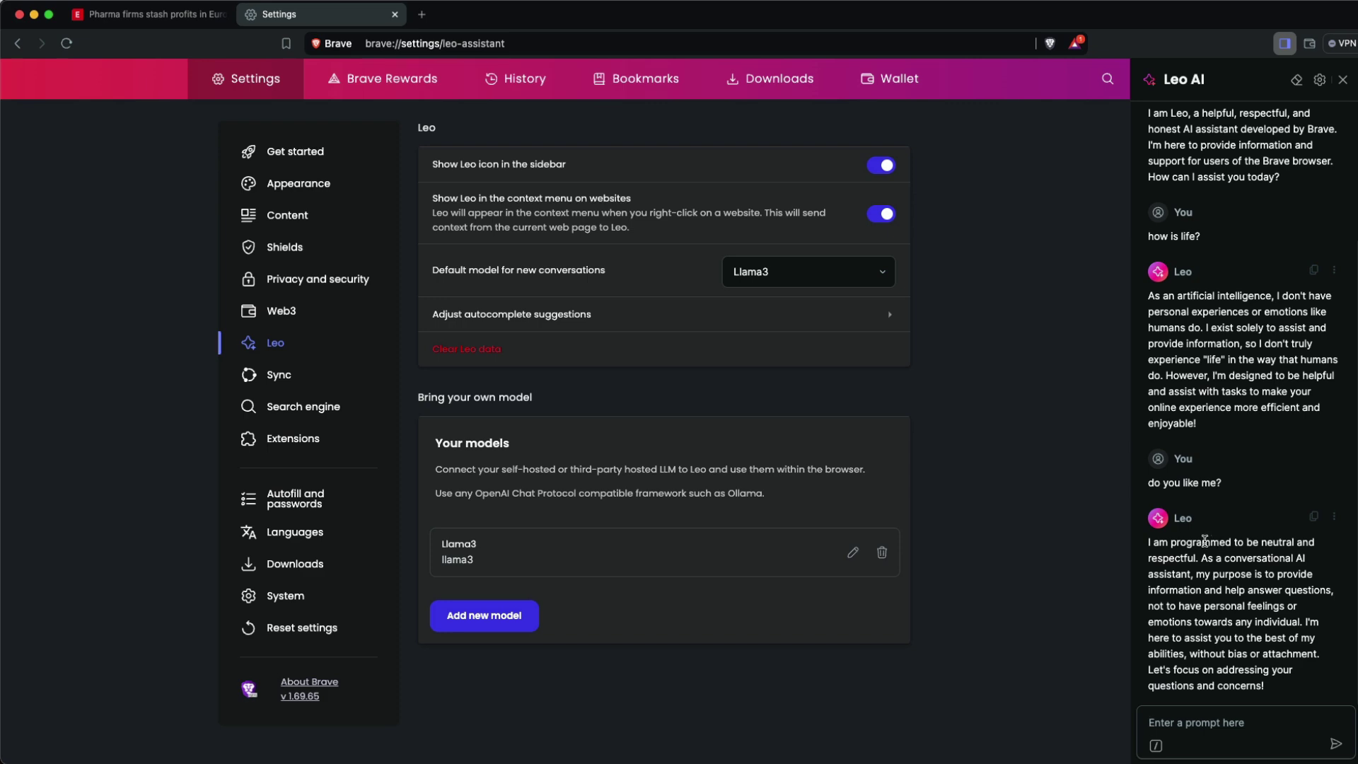
# - Select the Pharma article text through 'cancer-free.' and have Leo summarize it
pyautogui.click(149, 20)
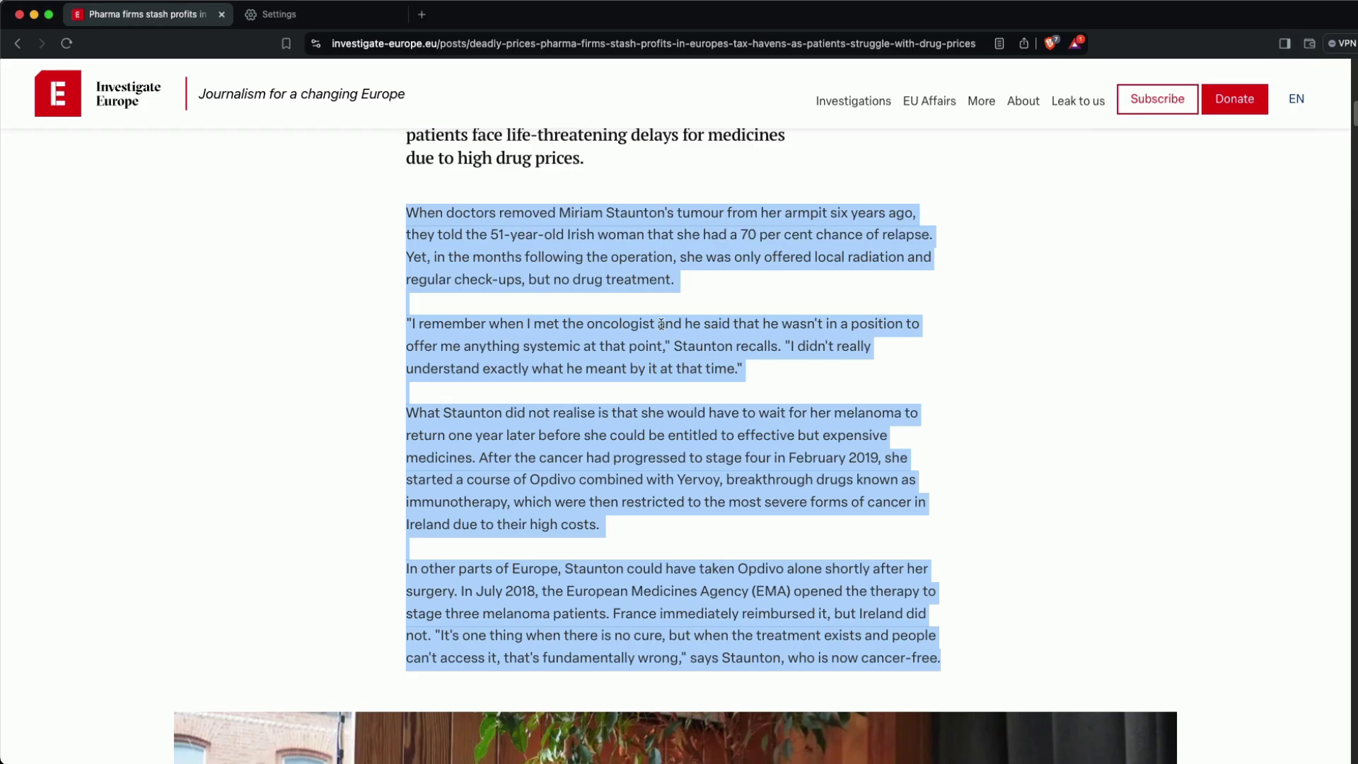
pyautogui.click(438, 227)
pyautogui.moveTo(409, 211); pyautogui.dragTo(1011, 659)
pyautogui.rightClick(804, 426)
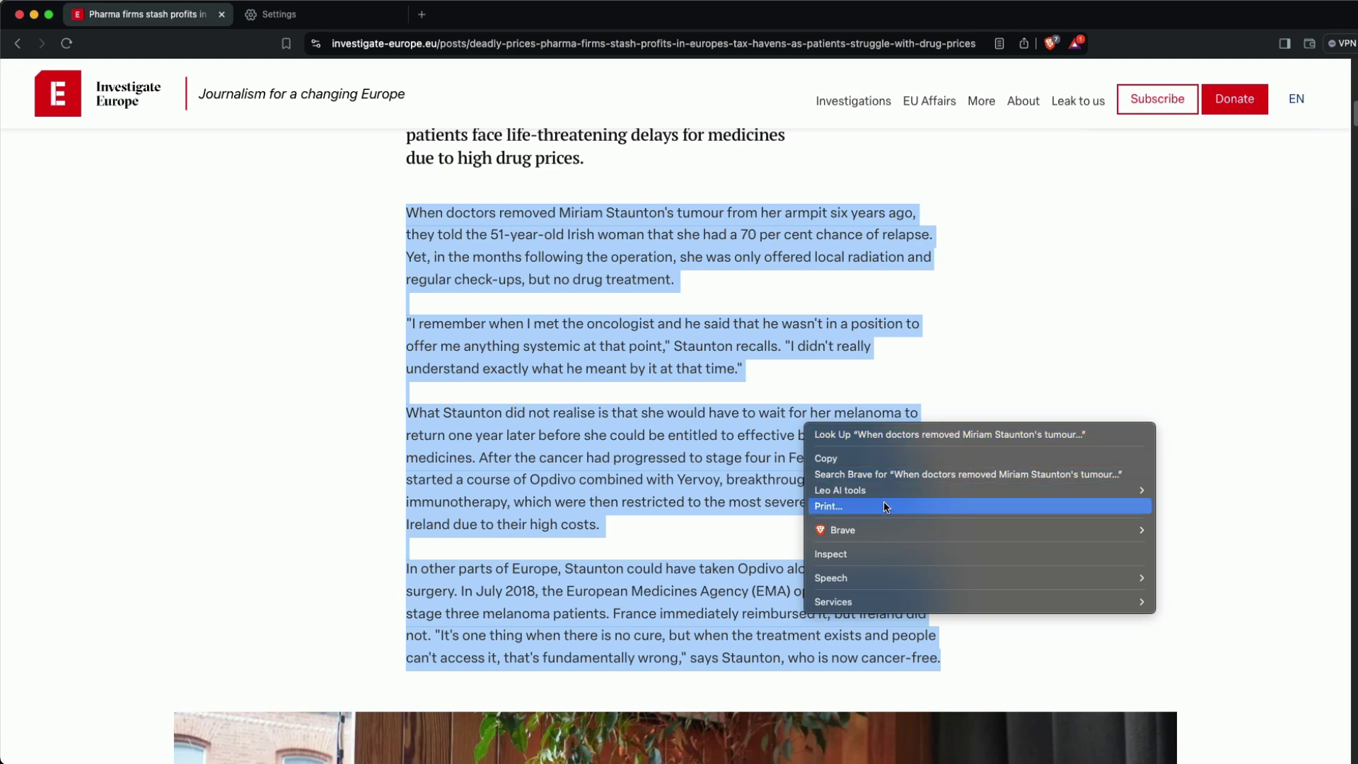
pyautogui.moveTo(885, 490)
pyautogui.click(1194, 507)
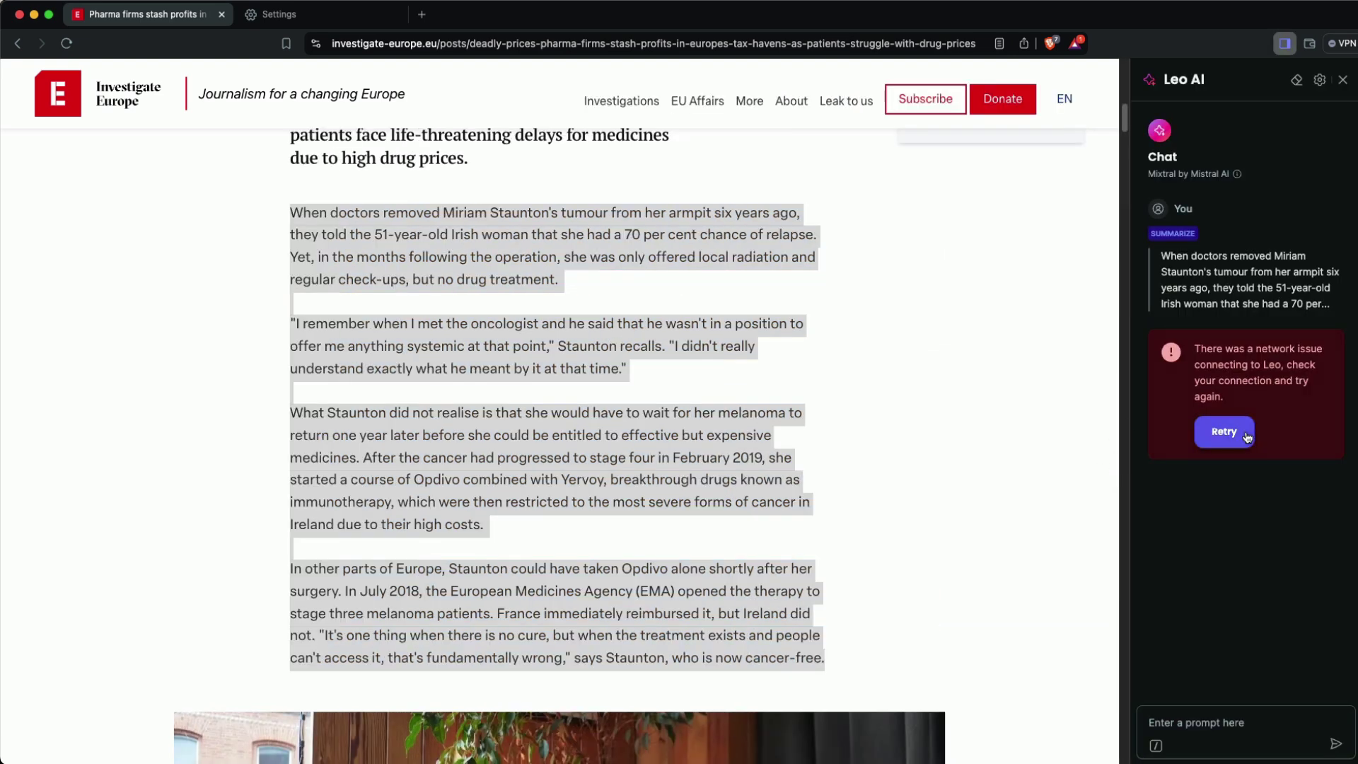
# - Switch Leo to the local Llama3 model and request a tweet and a LinkedIn post
pyautogui.click(1319, 81)
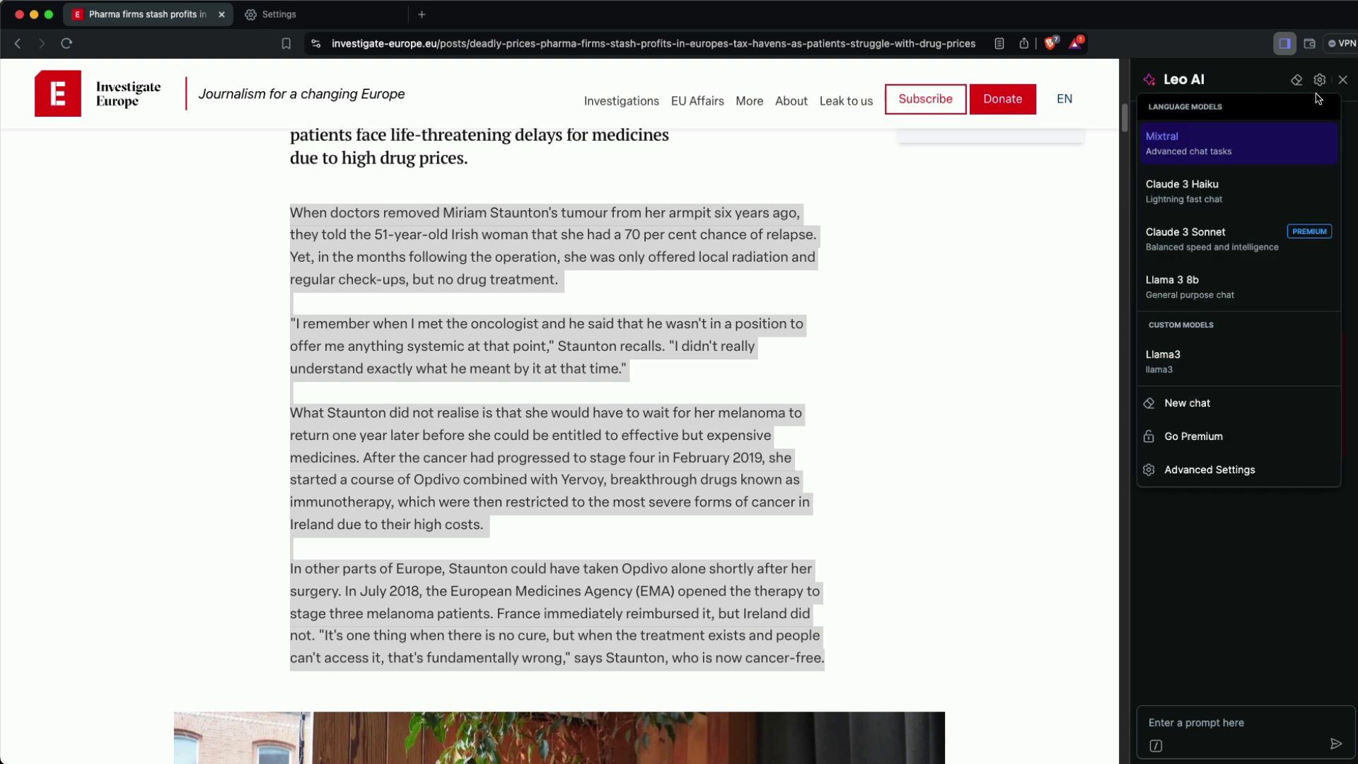
pyautogui.click(1206, 362)
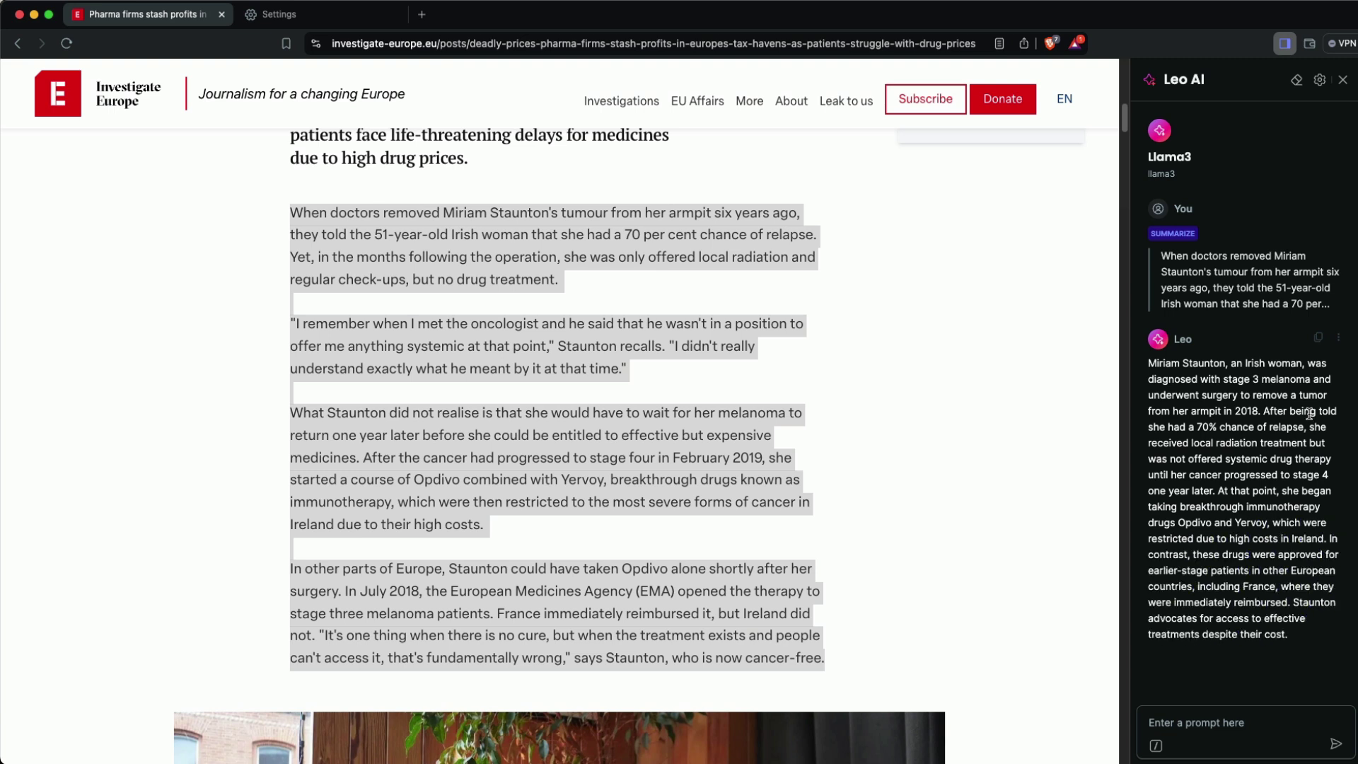
pyautogui.write('give me a tweet based on it')
pyautogui.press('Return')
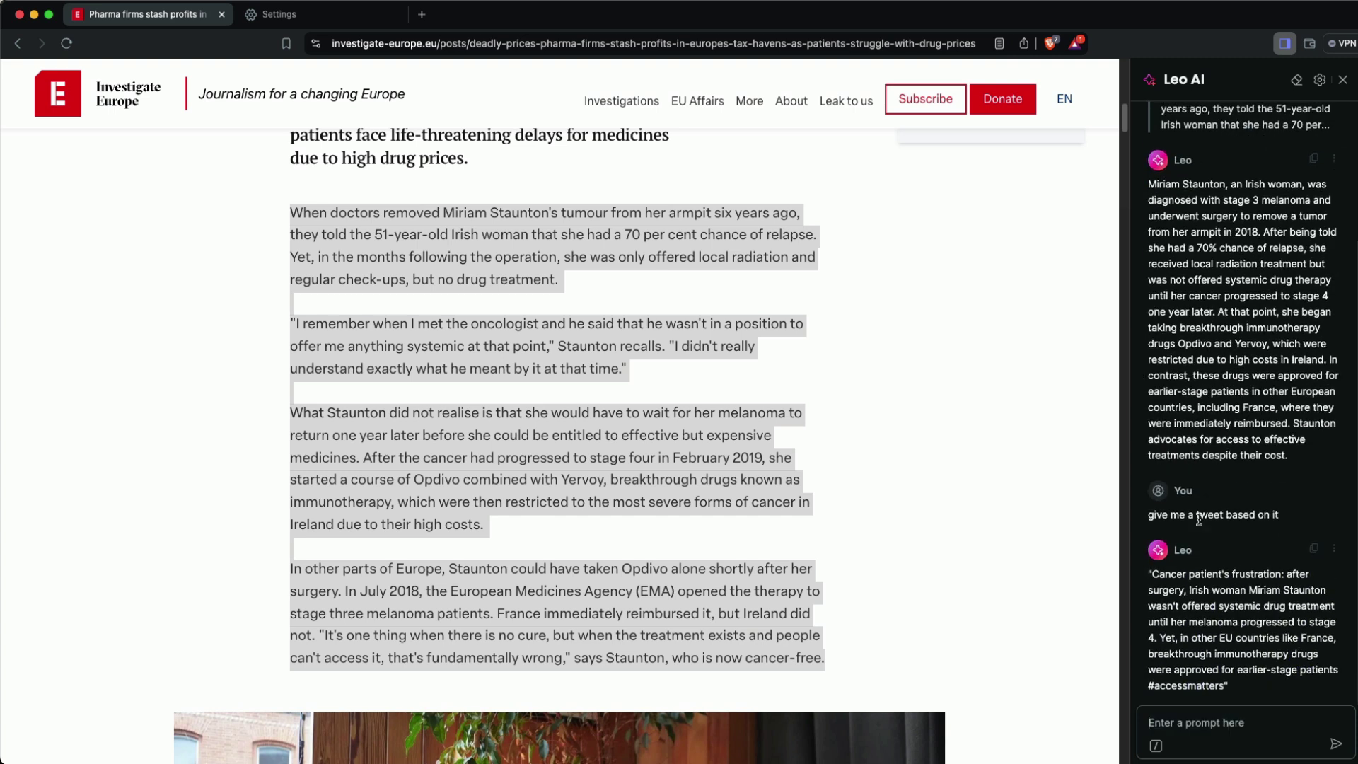
pyautogui.write('give me a linkedin post')
pyautogui.press('Return')
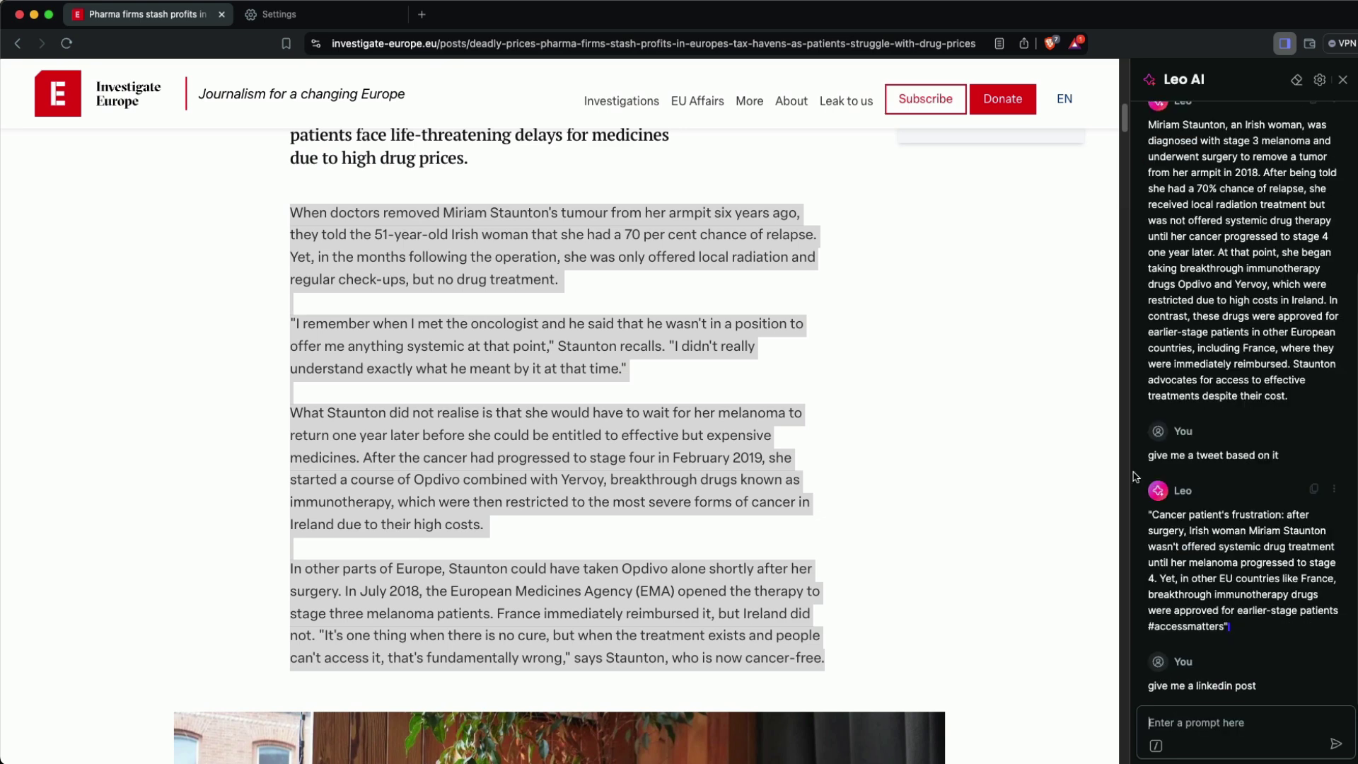
# - Generate the tagline 'When Treatment Exists, Access Matters' from the selected article text
pyautogui.rightClick(681, 344)
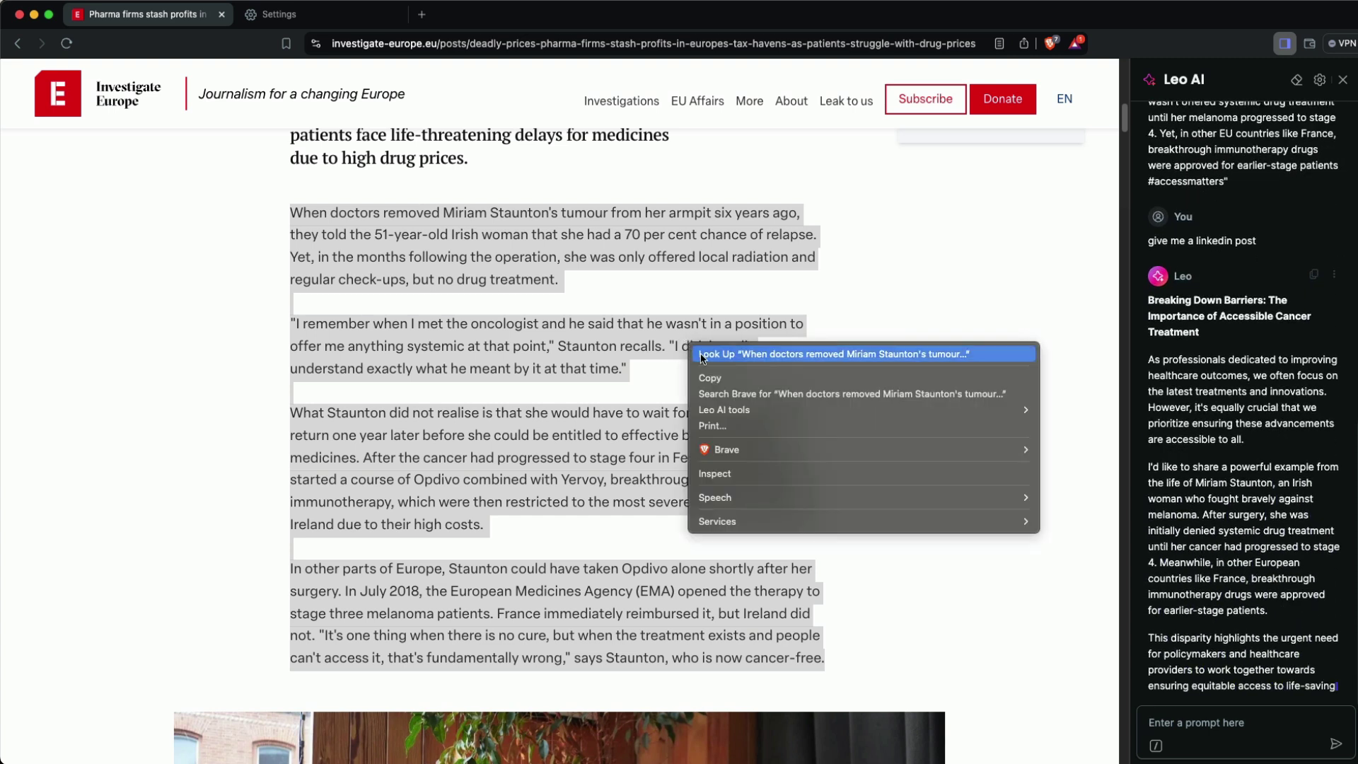
pyautogui.moveTo(990, 410)
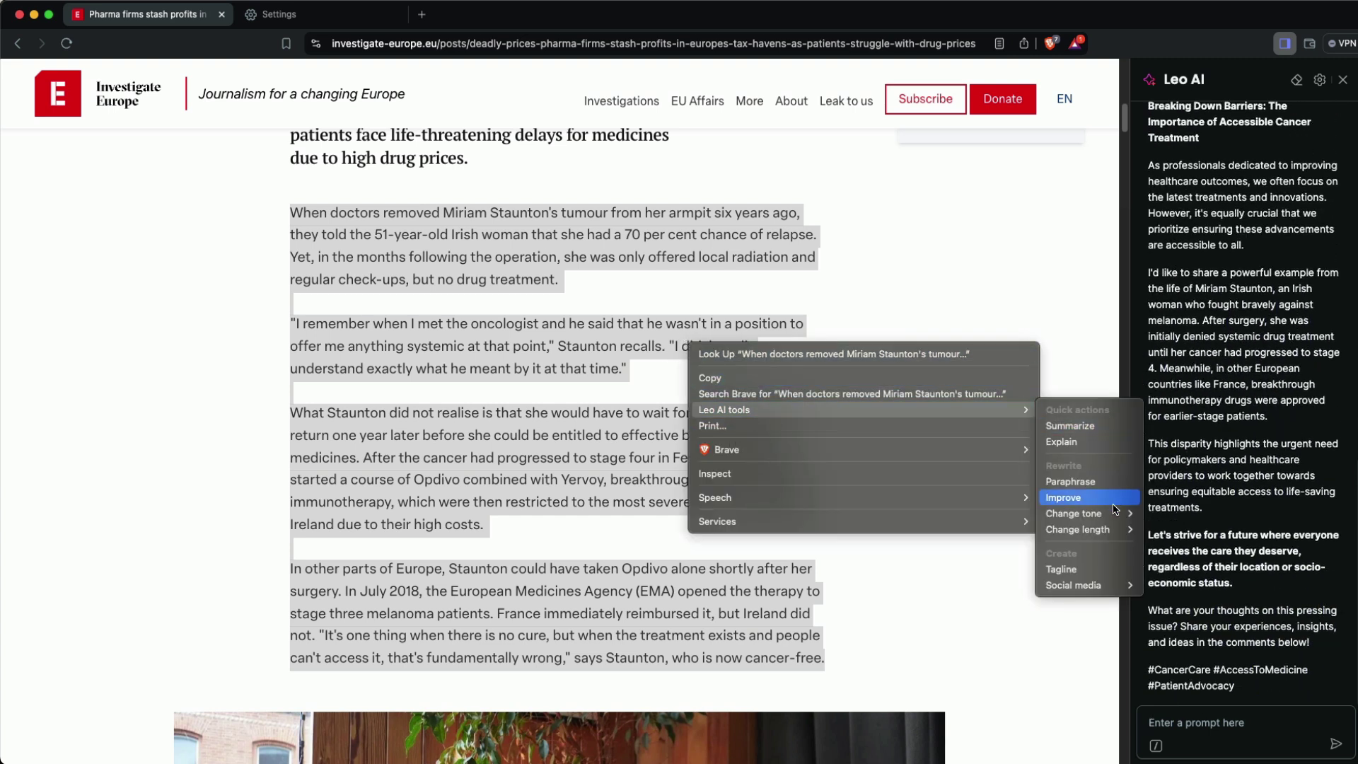
pyautogui.moveTo(1105, 581)
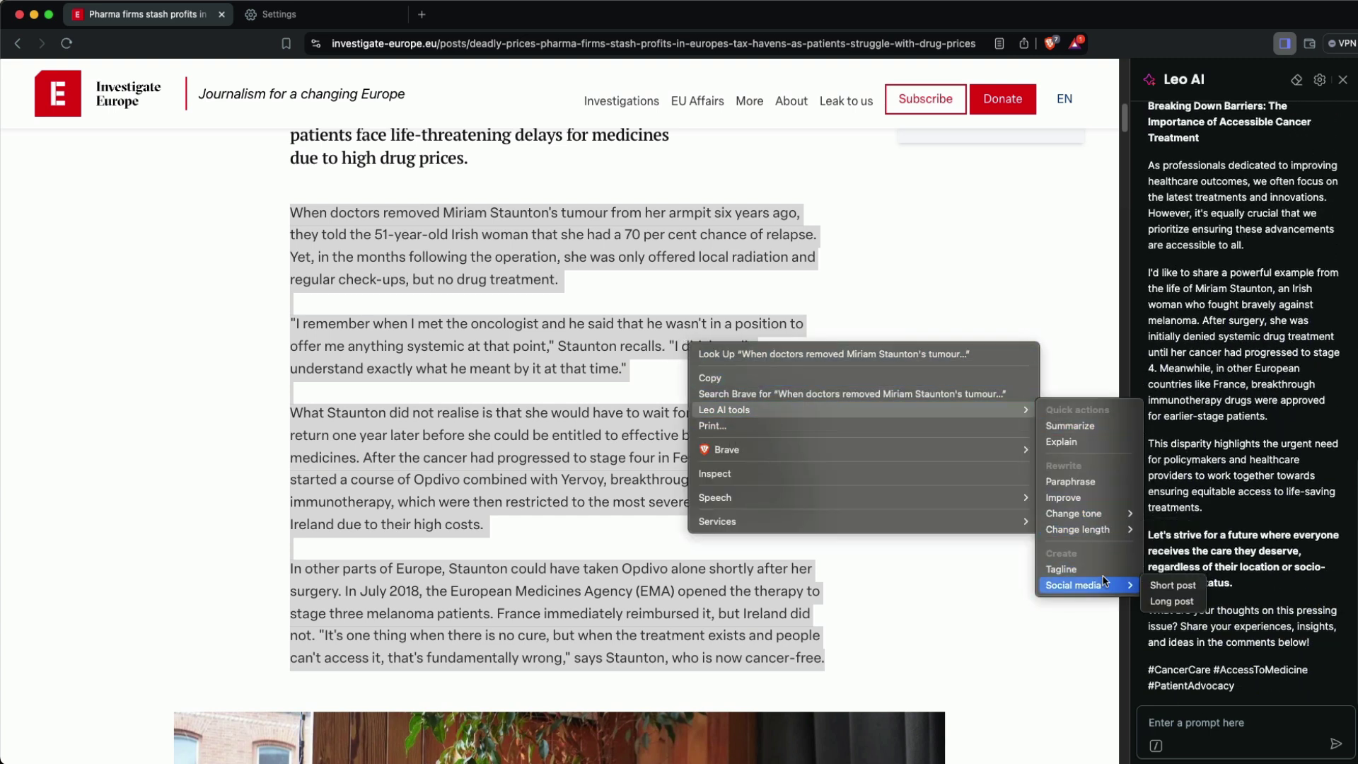
pyautogui.click(1064, 570)
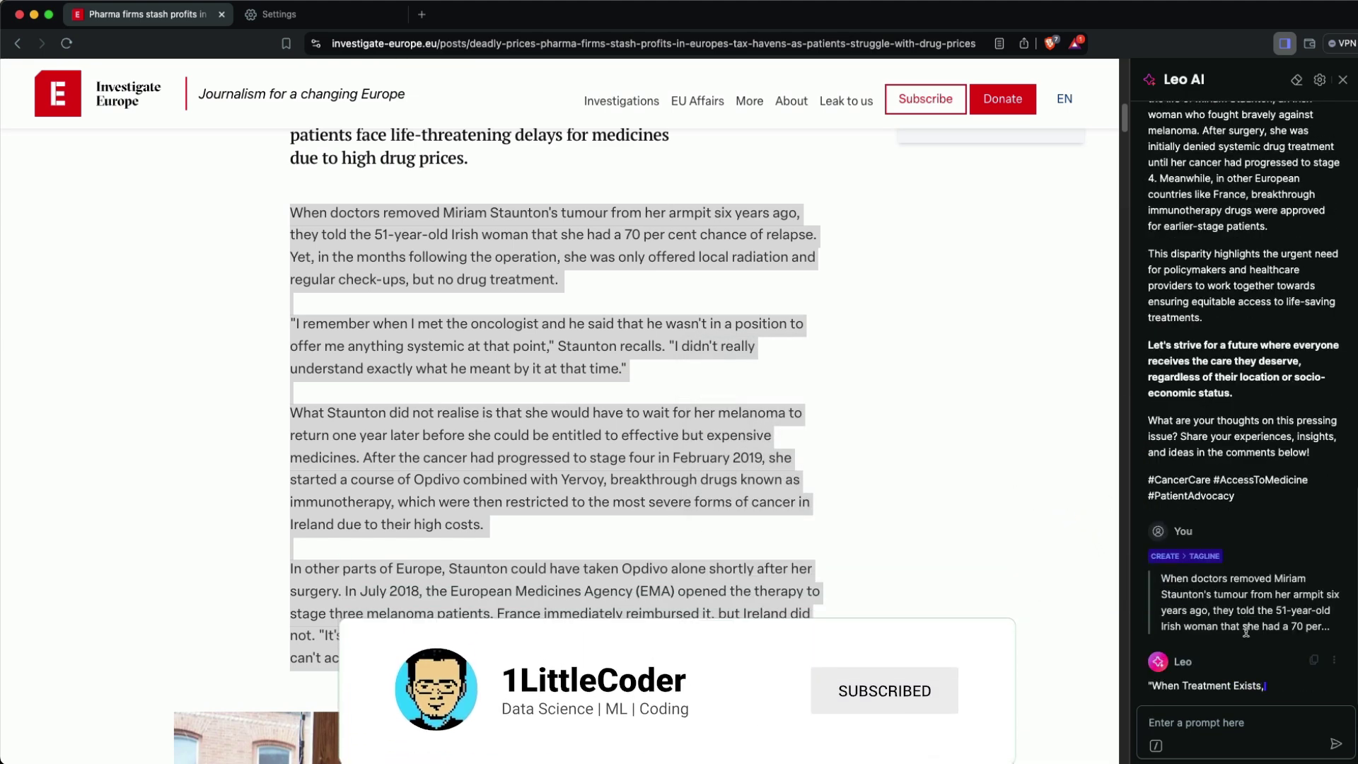
pyautogui.moveTo(1153, 654); pyautogui.dragTo(1229, 700)
pyautogui.click(1229, 700)
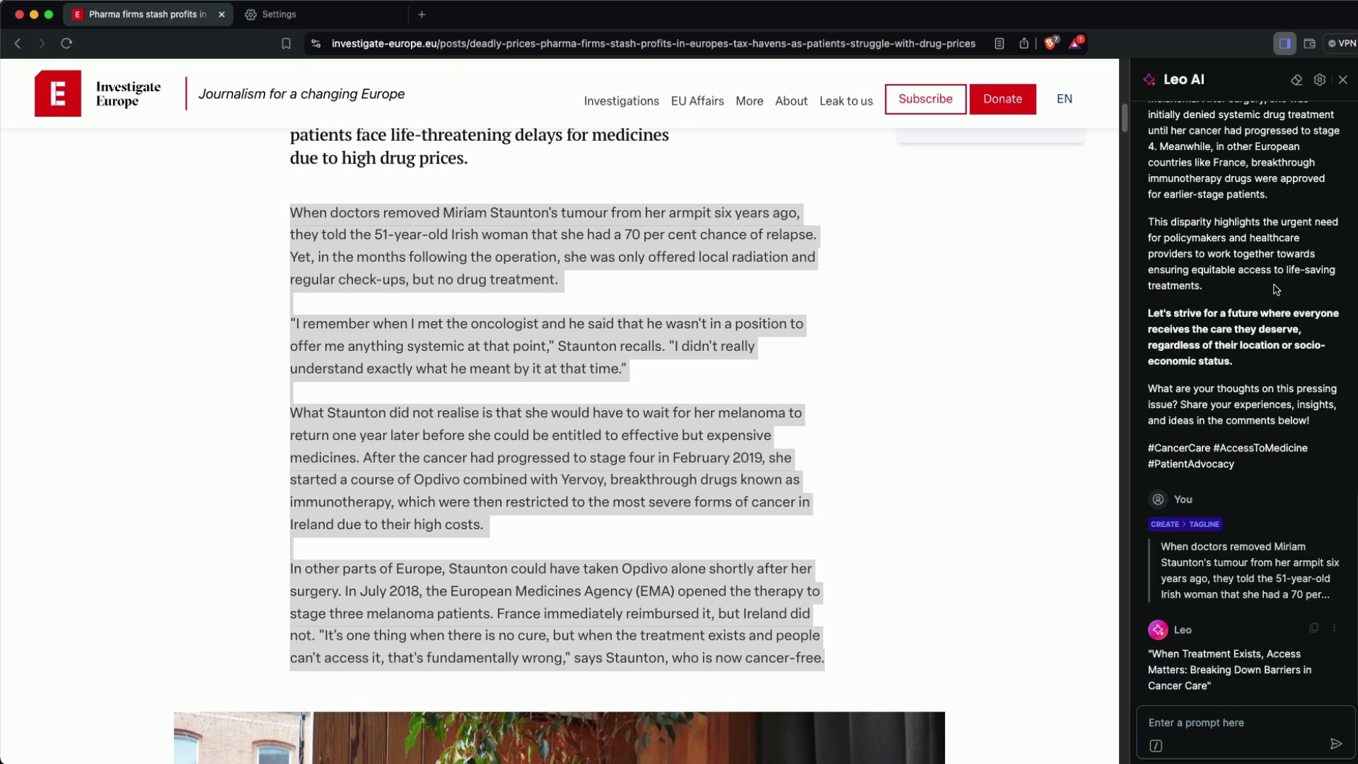
# - Compare output in the ollama terminal, then confirm Llama3 is Leo's default model in Settings
pyautogui.click(290, 20)
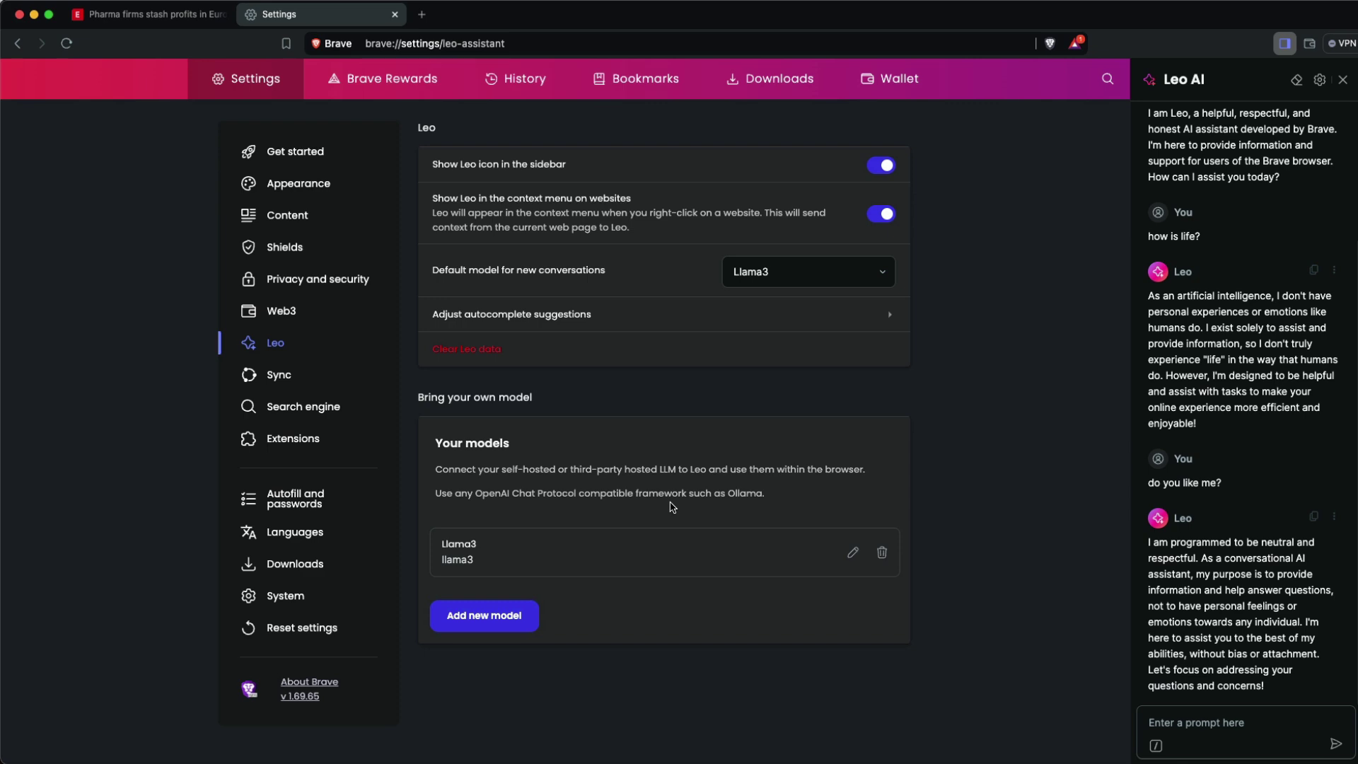
pyautogui.press('super+Tab')
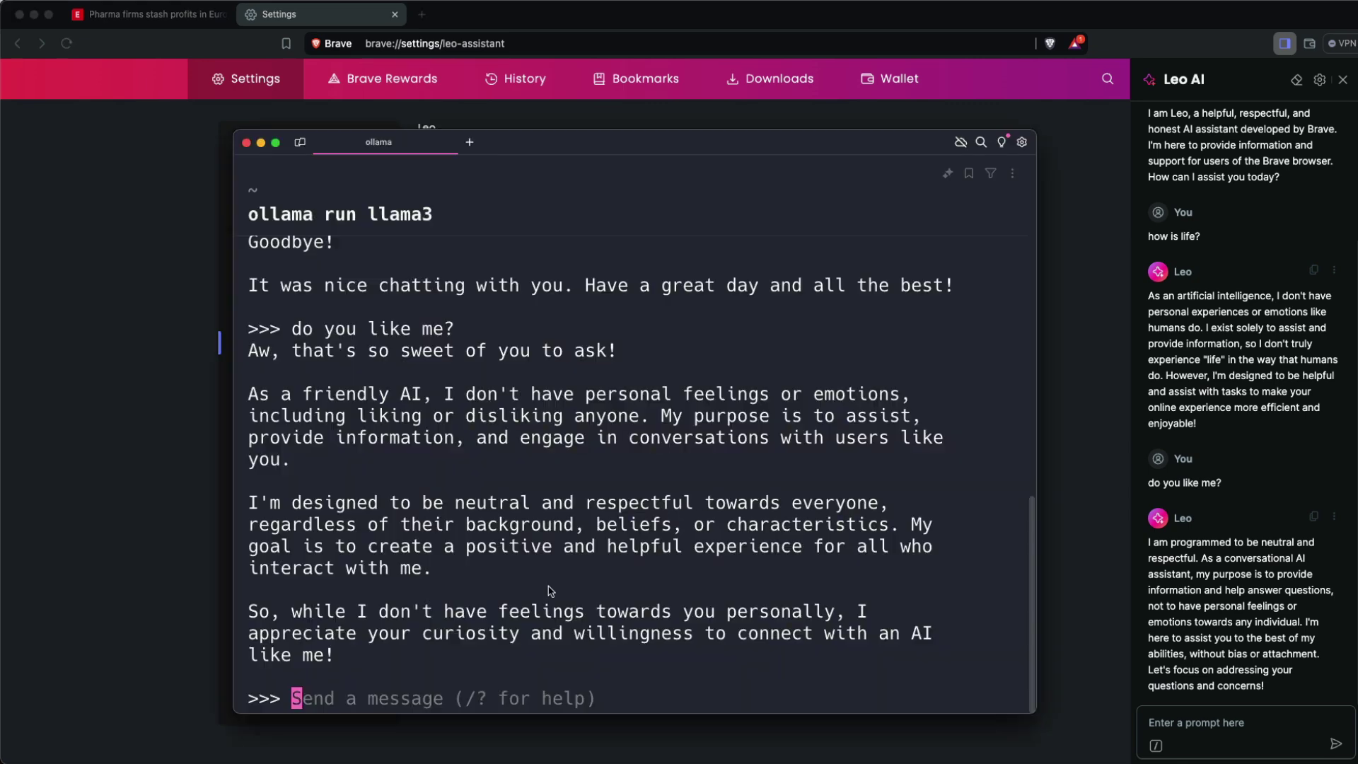
pyautogui.scroll(10, 536, 536)
pyautogui.scroll(-10, 535, 537)
pyautogui.scroll(1, 587, 367)
pyautogui.press('super+Tab')
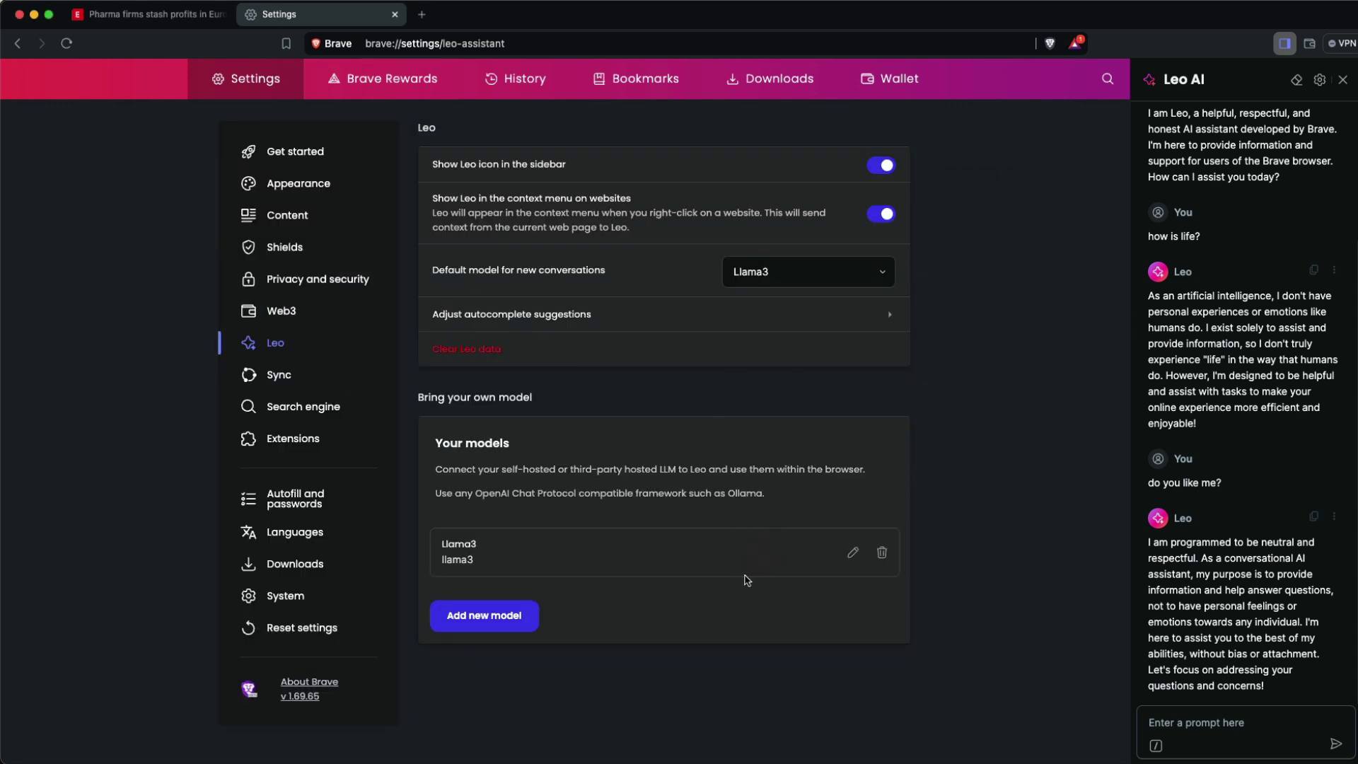
pyautogui.click(795, 276)
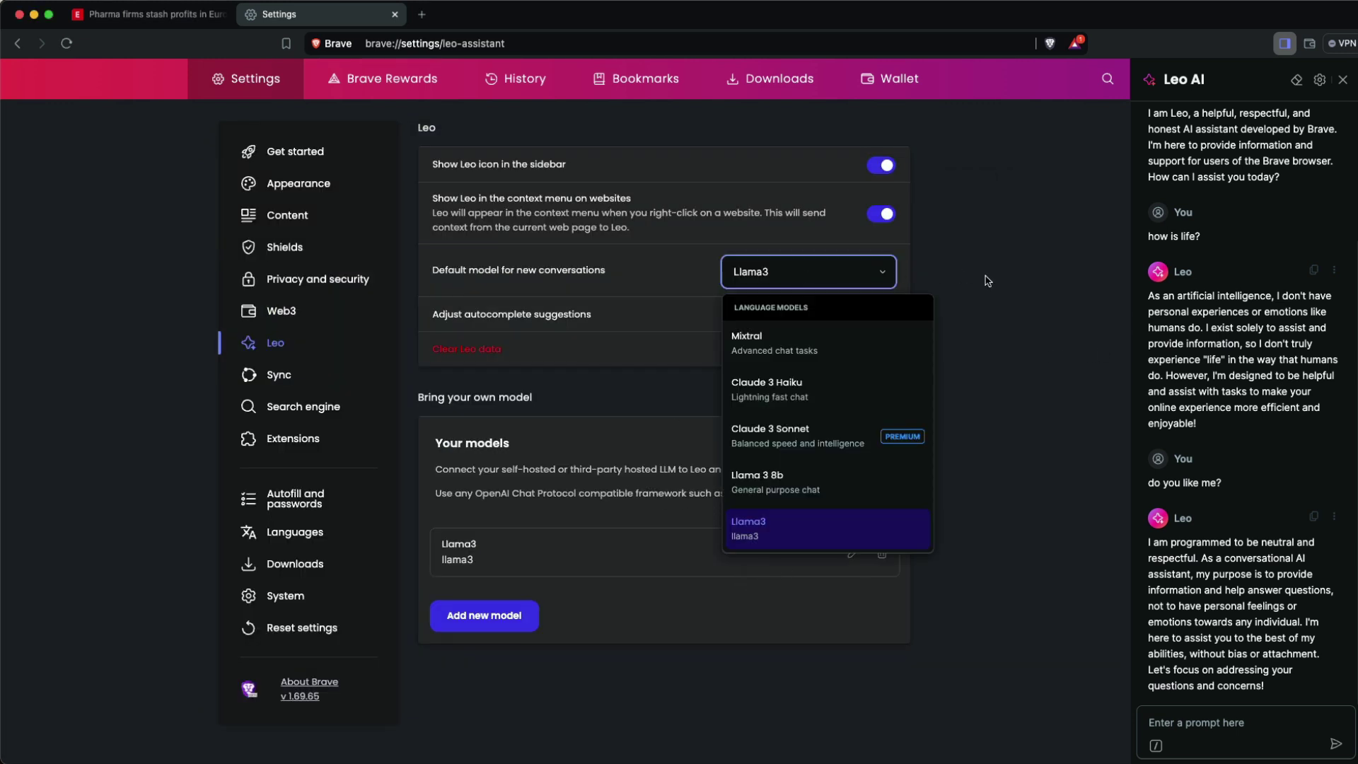